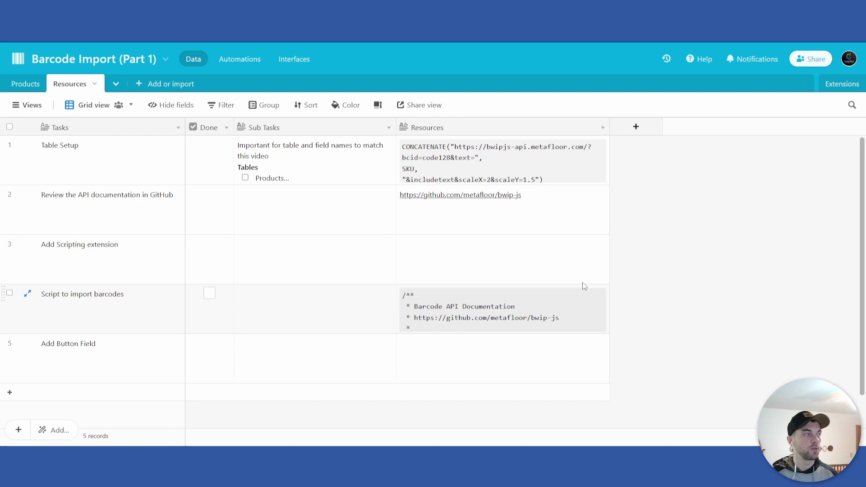
- Switch from Resources to the empty Products table, which has only a Name field
click(24, 86)
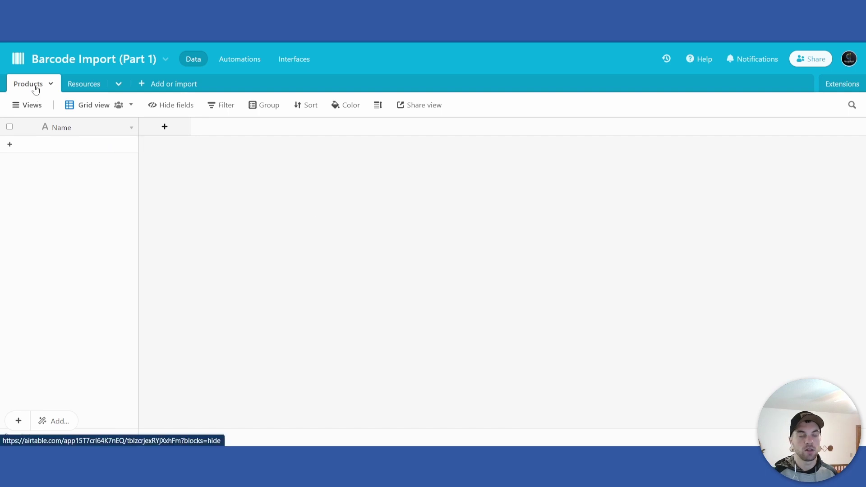
- In Resources, check Products, SKU (Barcode) and Product (Single Line Text) under Table Setup's Sub Tasks
click(92, 88)
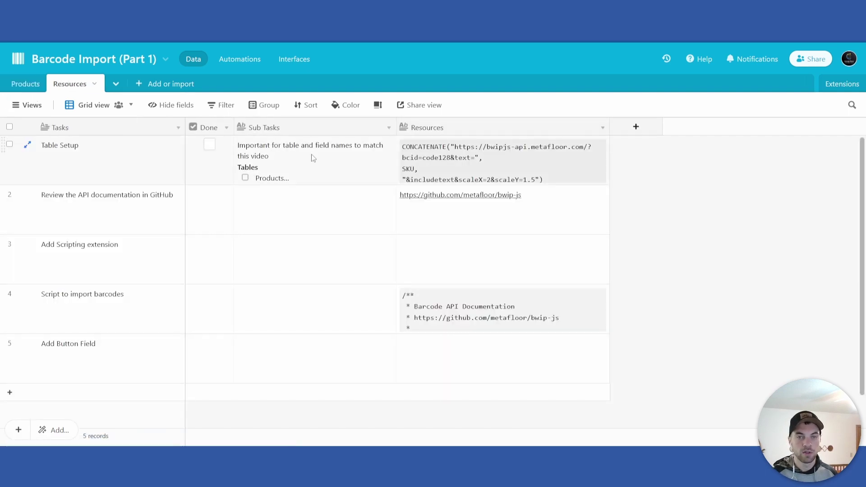
click(316, 157)
click(389, 145)
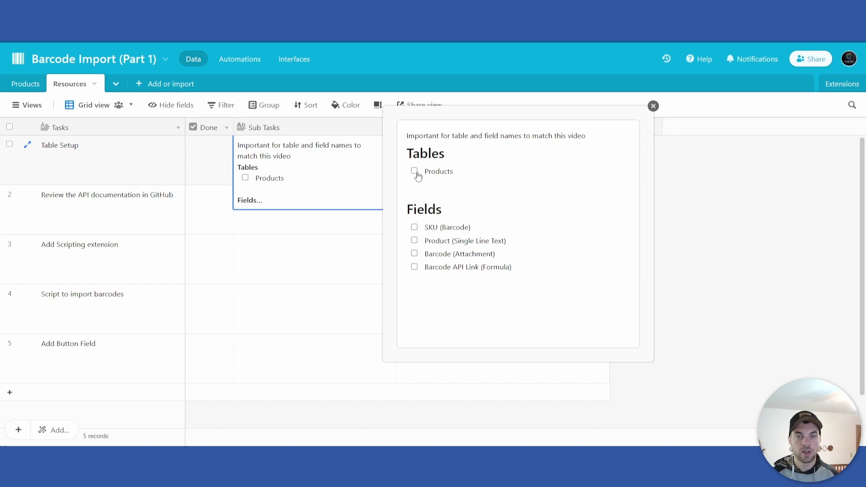
click(415, 172)
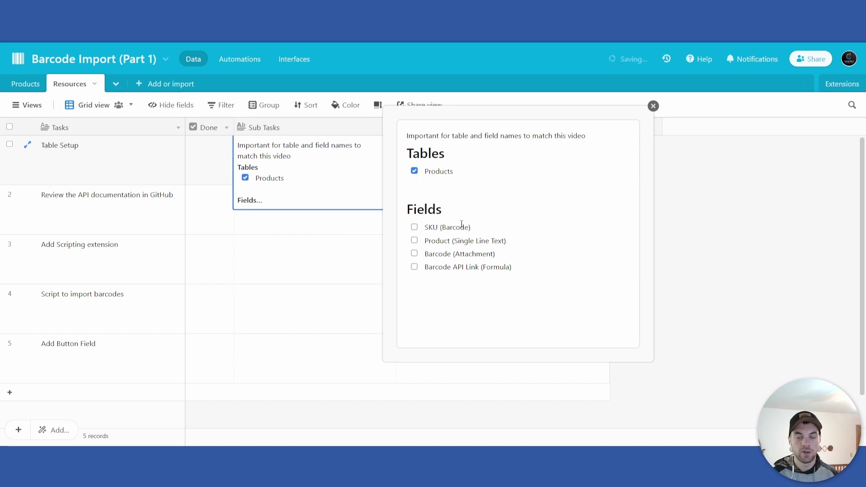
click(415, 228)
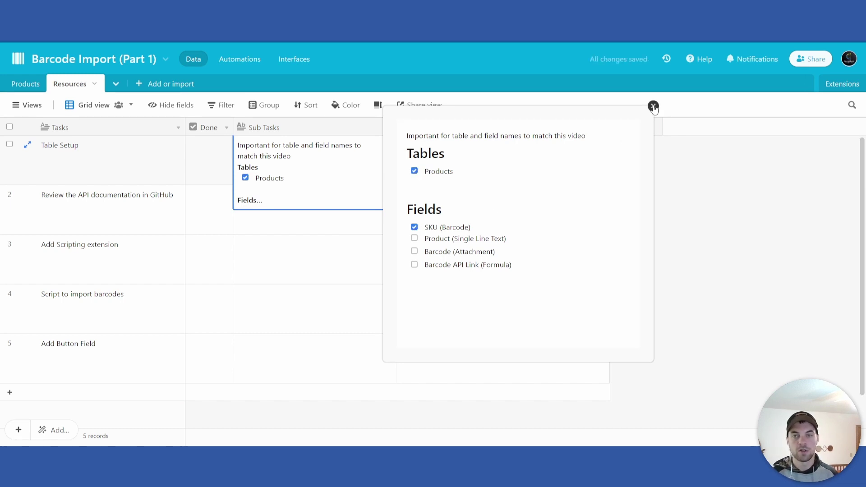
click(416, 239)
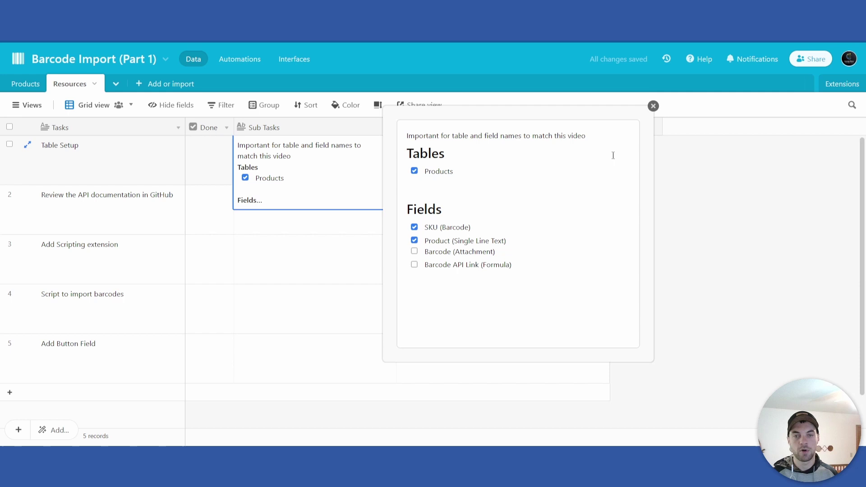
click(653, 106)
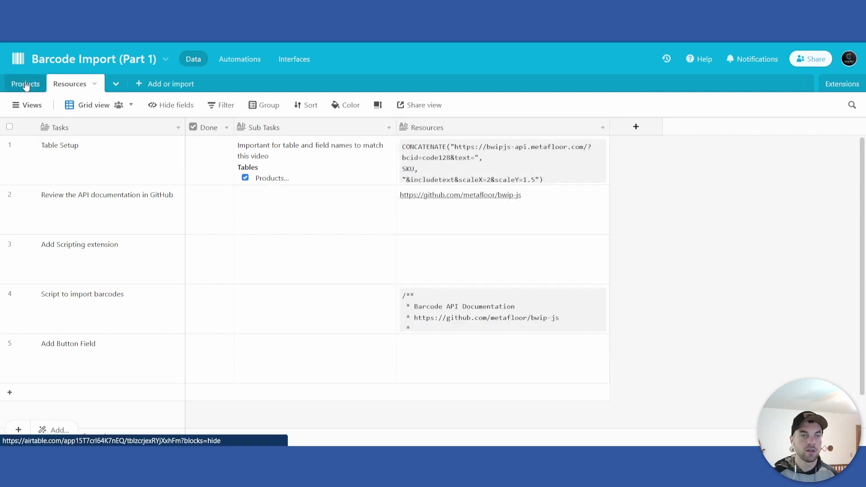
- Rename the Products table's Name field to SKU and make it a Barcode field
click(24, 84)
double_click(61, 128)
text(SKU)
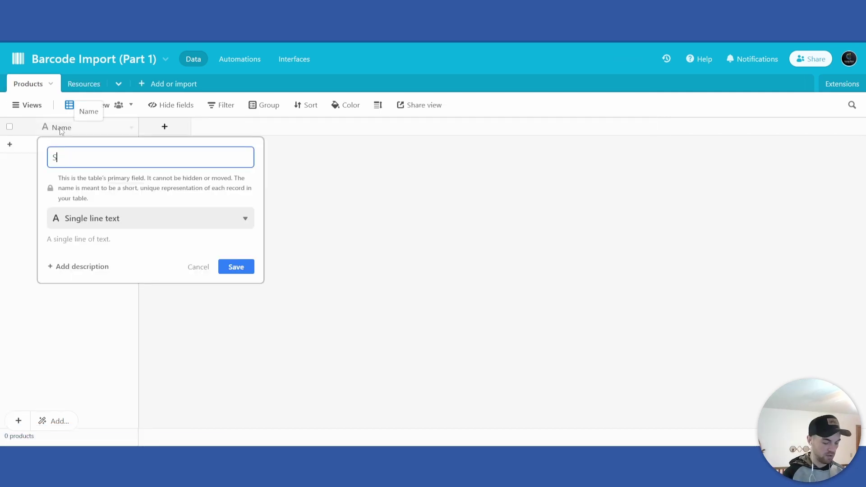
click(101, 216)
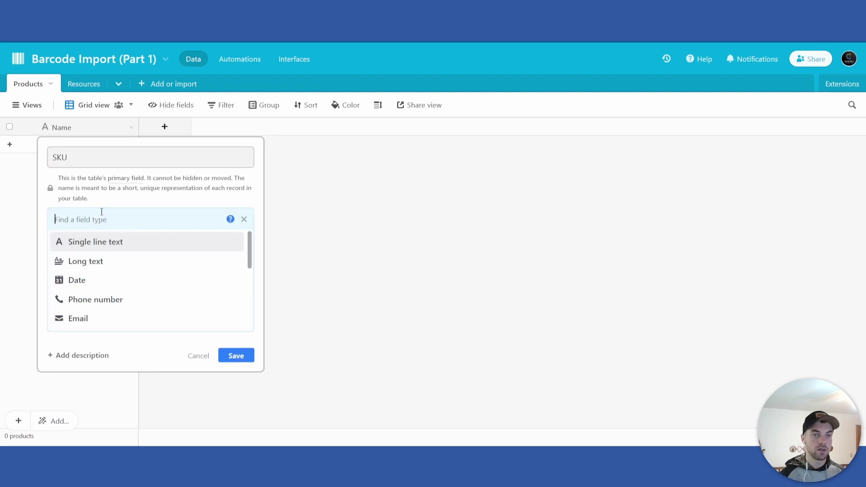
text(bard)
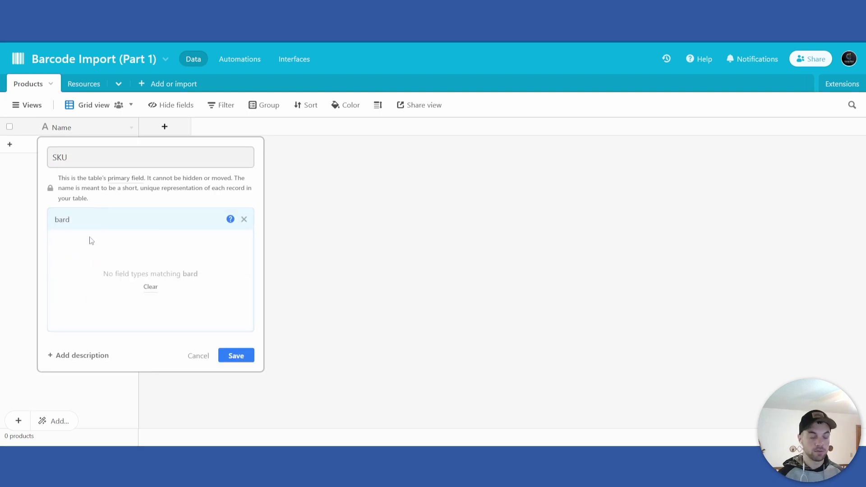
key(BackSpace)
click(92, 242)
click(236, 266)
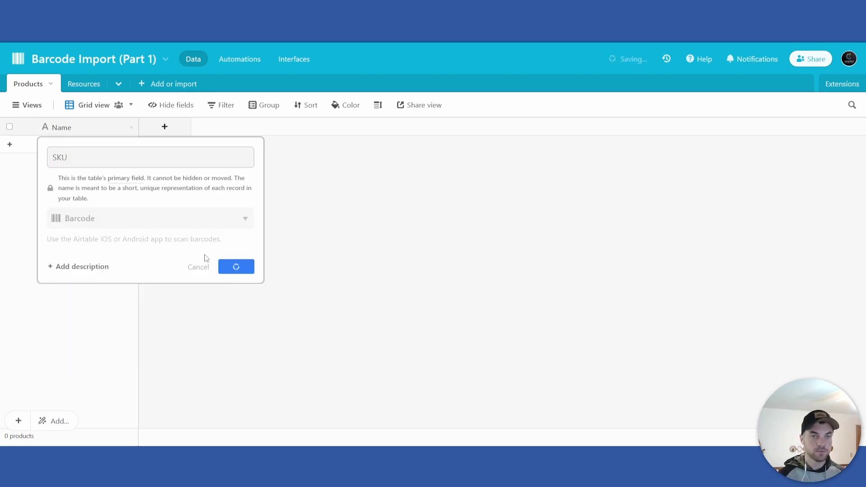
- Add a single line text field named Product to Products
click(175, 127)
text(Product)
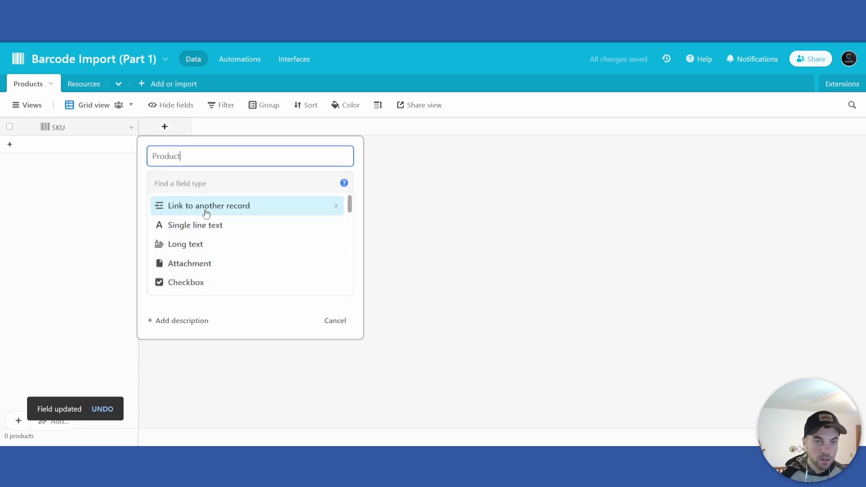
key(Tab)
click(196, 226)
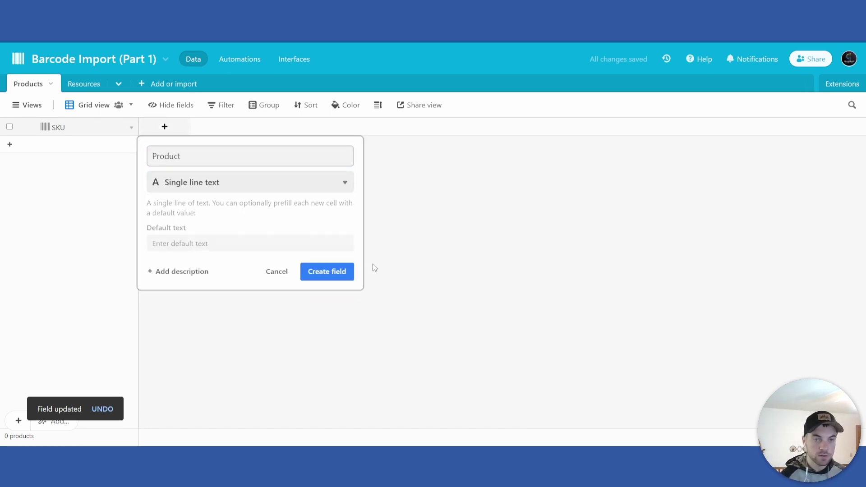
click(337, 272)
- Tick Barcode (Attachment) in the Table Setup record's sub-task checklist
click(83, 84)
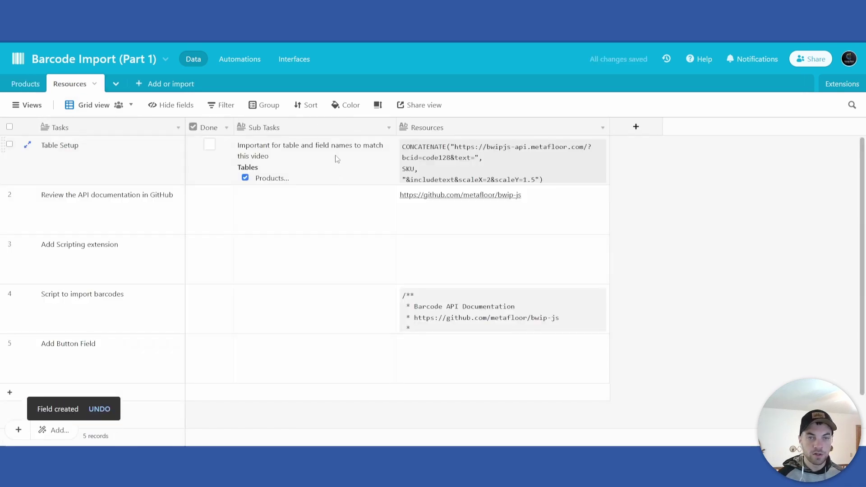
click(336, 159)
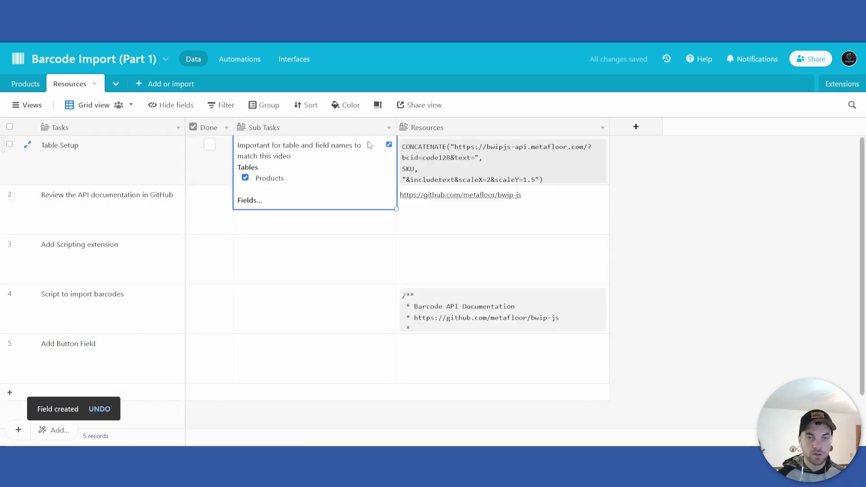
click(27, 145)
scroll(389, 218, down, 3)
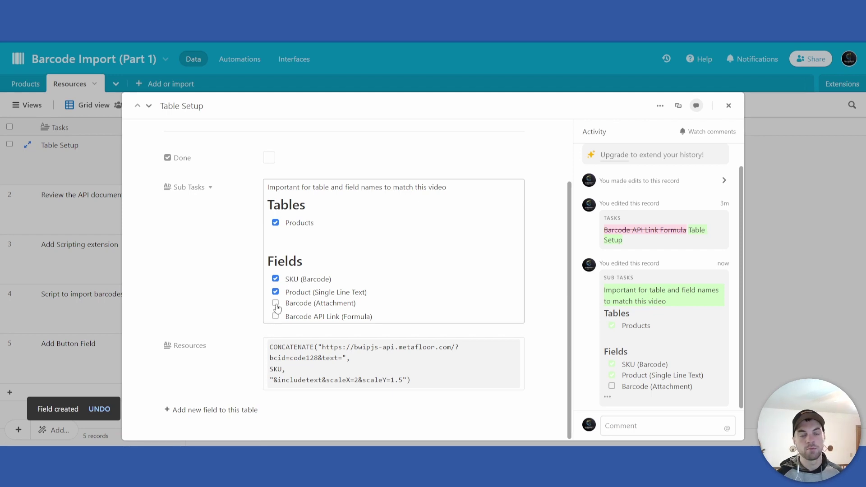
click(275, 304)
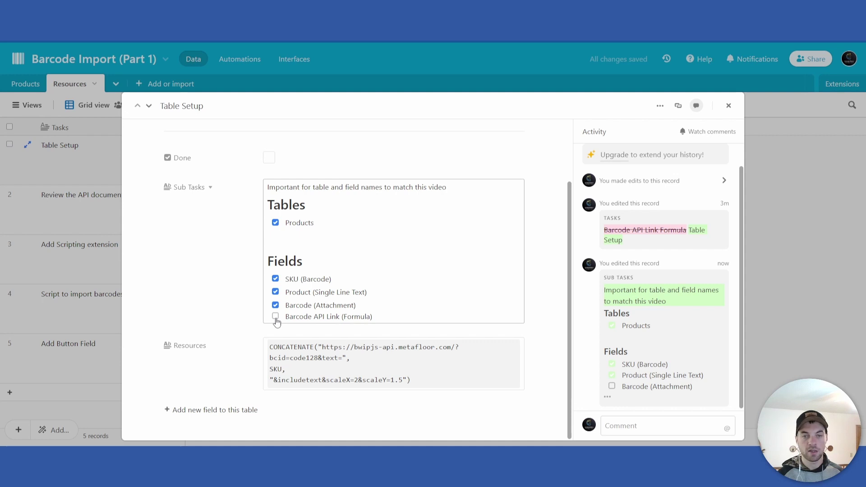
- Add an Attachment field named Barcode to the Products table
click(728, 105)
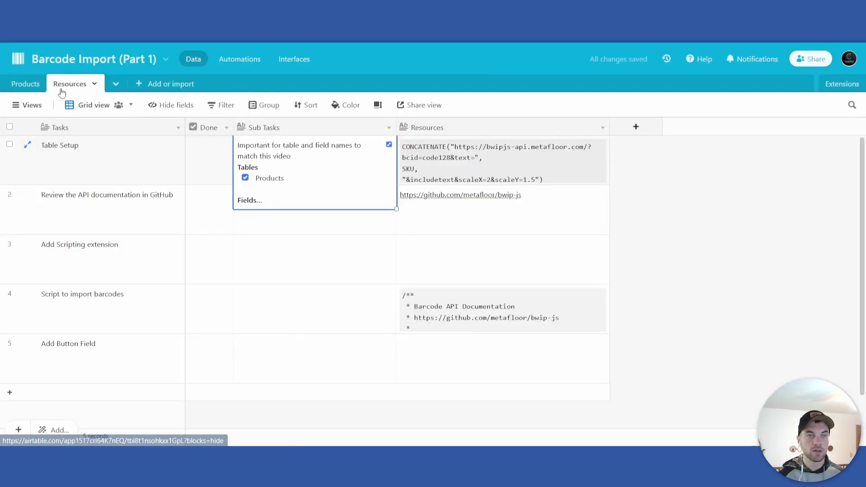
click(20, 85)
click(276, 124)
text(bar)
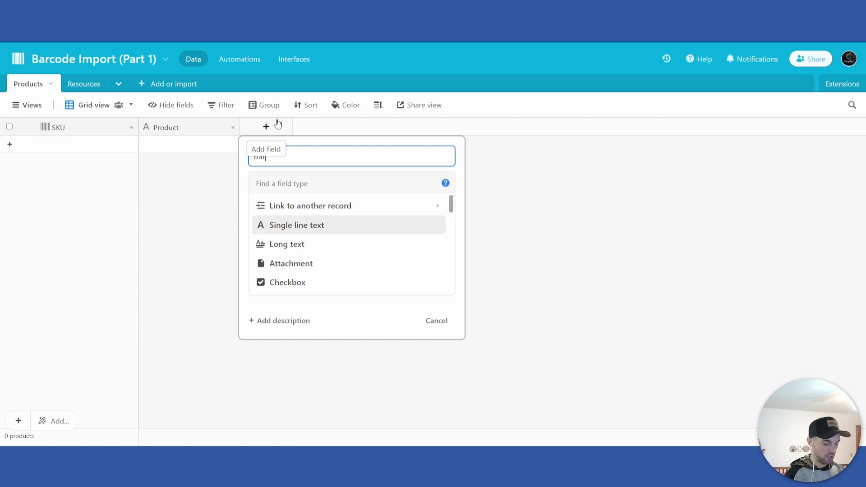
key(Tab)
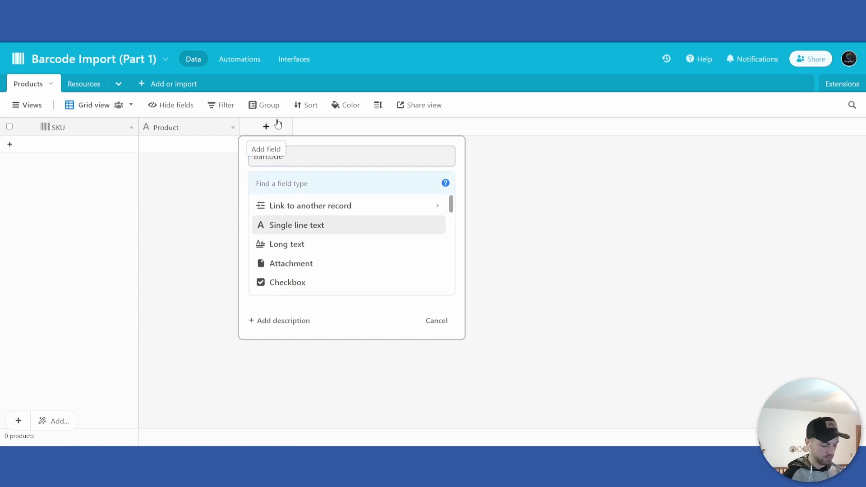
text(att)
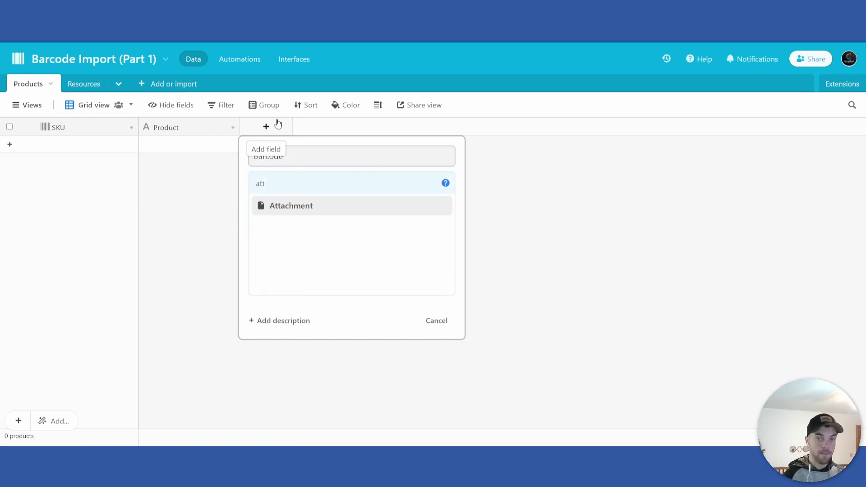
key(Return)
click(436, 242)
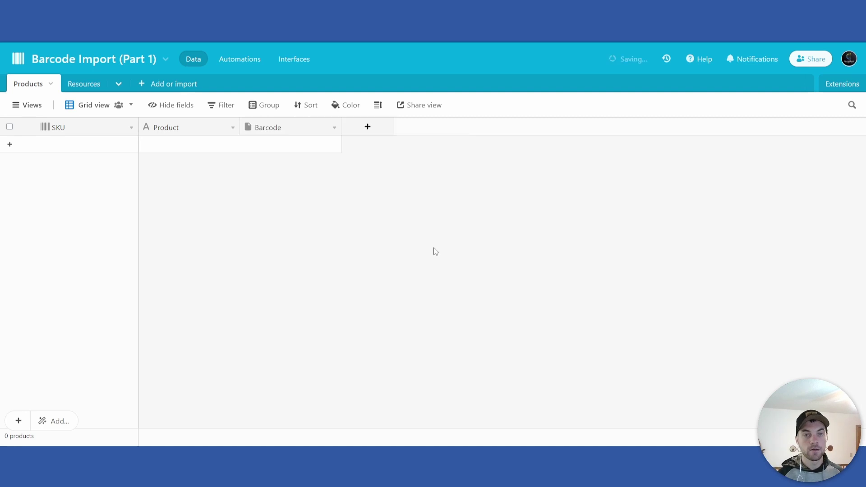
- Add a single line text field 'Barcode API Link' and widen its column
click(381, 131)
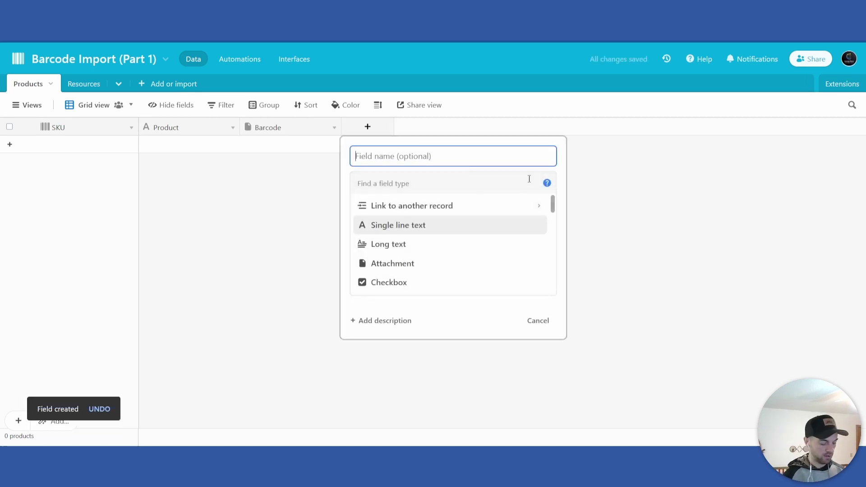
text(Barcode API)
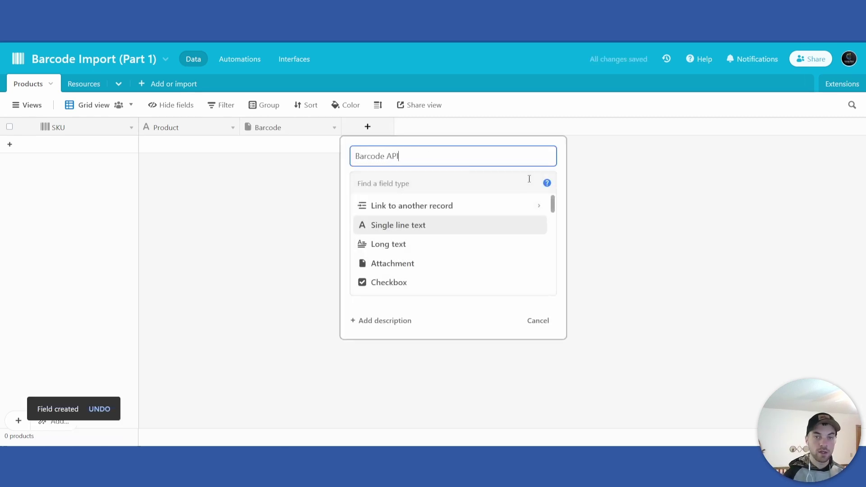
text( Link)
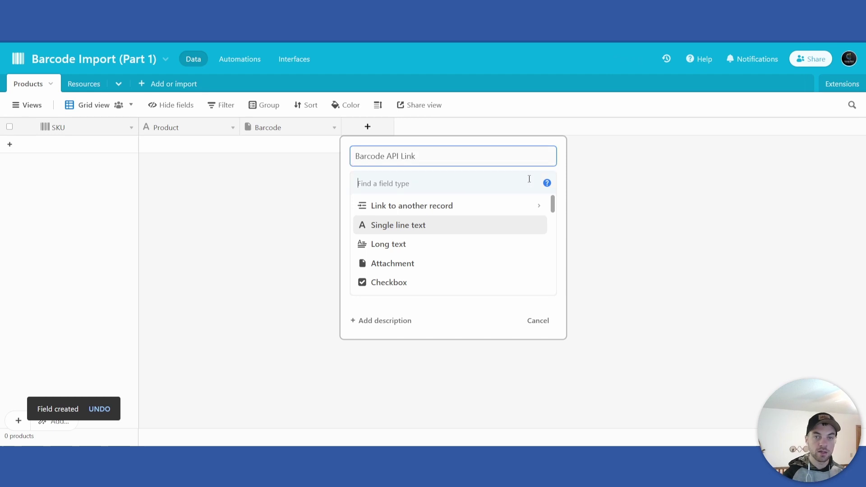
key(Tab)
click(411, 221)
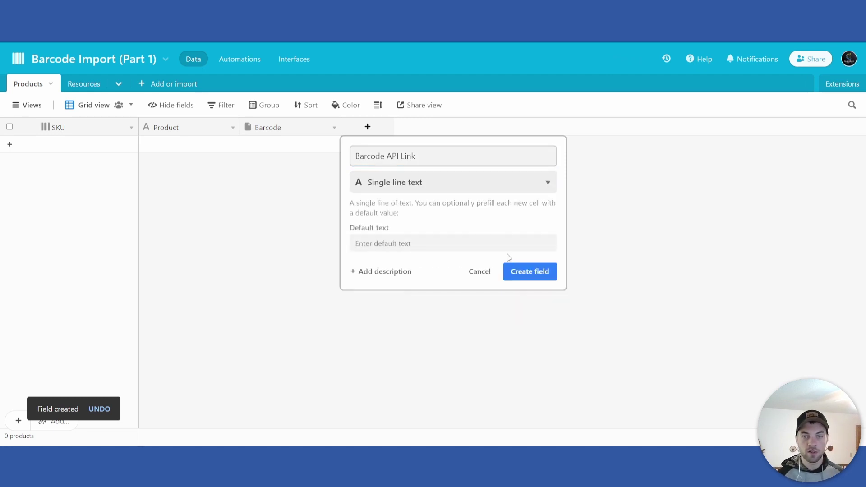
click(519, 272)
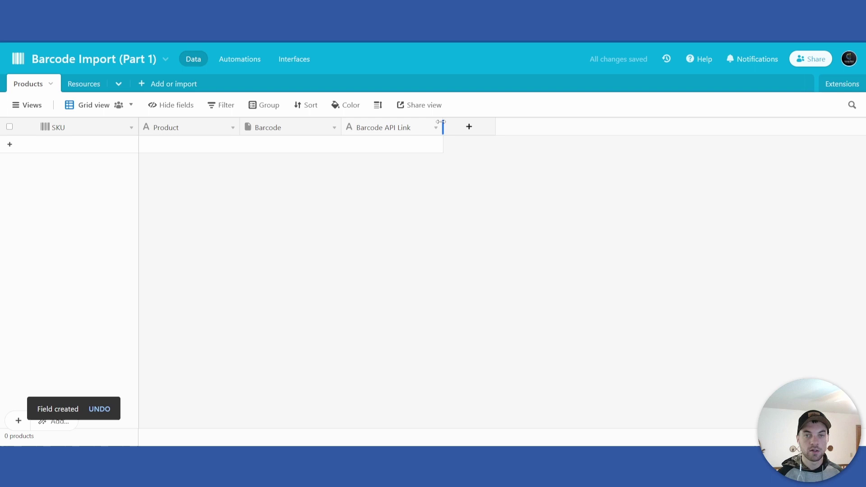
drag(442, 127, 468, 127)
- Copy the CONCATENATE barcode formula from Table Setup's cell in Resources
click(83, 84)
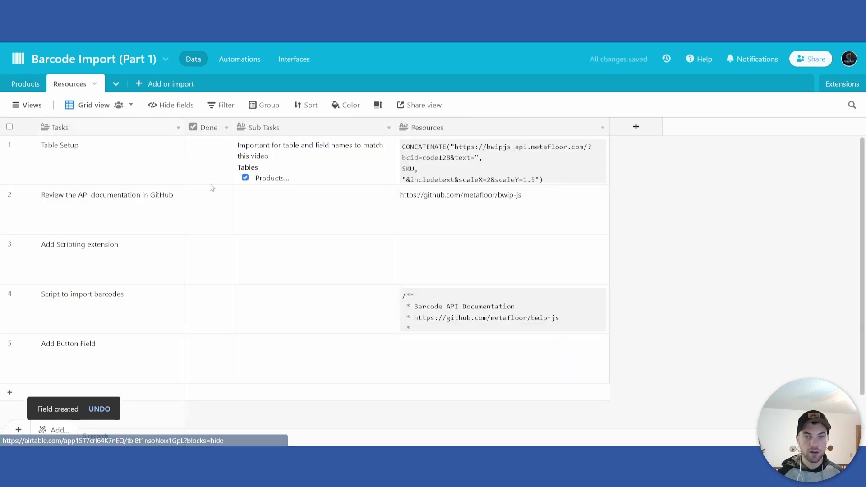
click(427, 163)
click(603, 144)
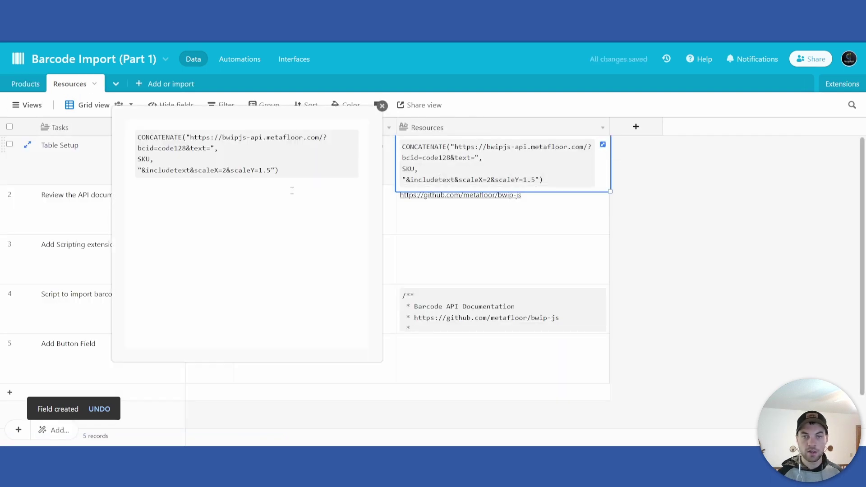
drag(294, 174, 136, 135)
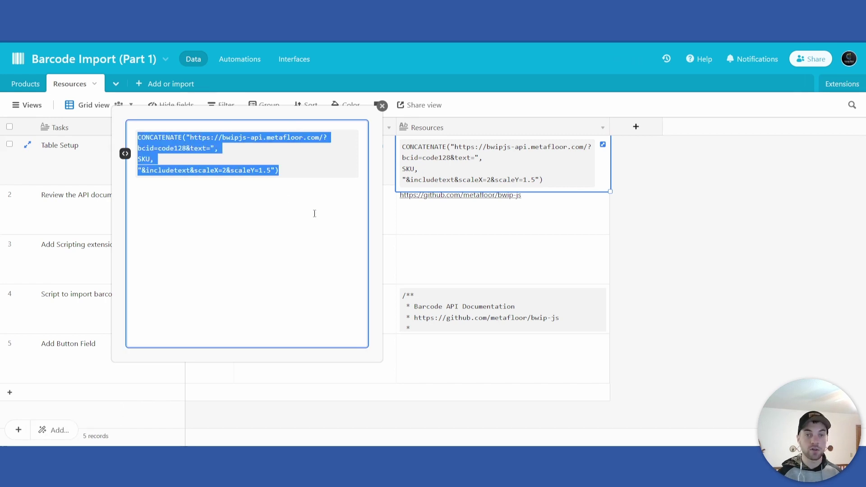
click(382, 106)
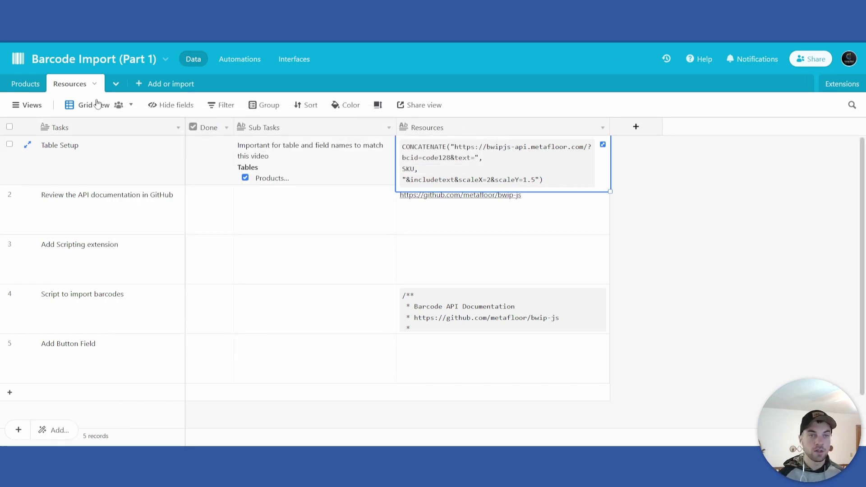
- Change Barcode API Link to a Formula field and paste the CONCATENATE formula
click(31, 85)
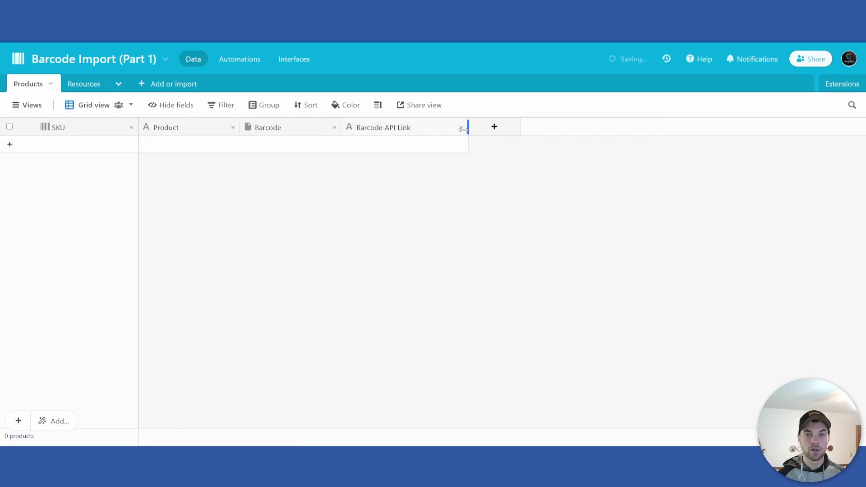
click(461, 128)
click(411, 151)
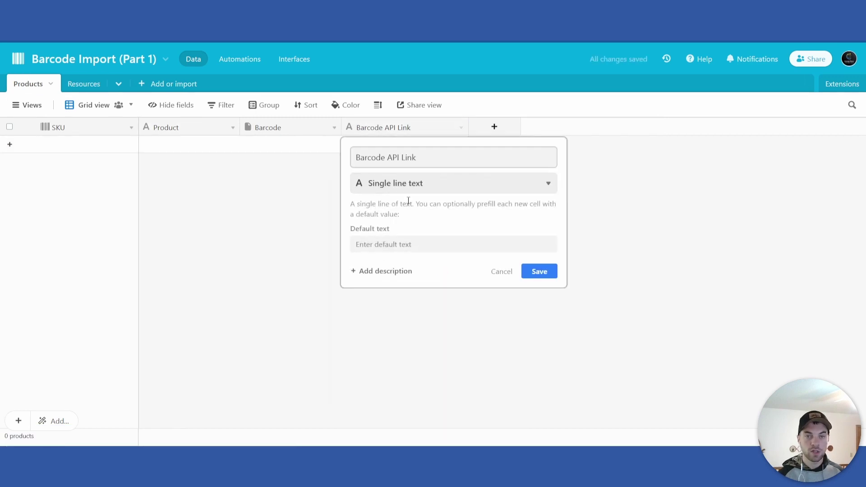
click(417, 187)
text(form)
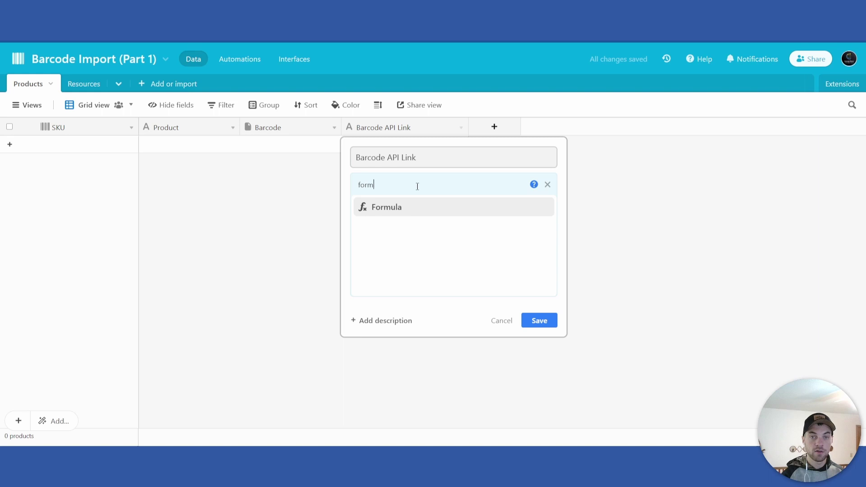
key(Return)
click(392, 254)
text(CONCATENATE("https://bwipjs-api.metafloor.com/?bcid=code128&text=", SKU, "&includetext&scaleX=2&scaleY=1.5"))
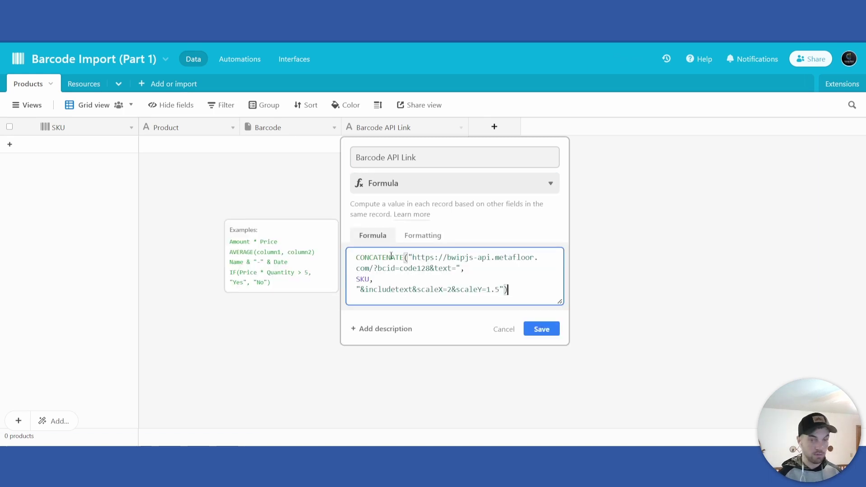
drag(561, 301, 594, 308)
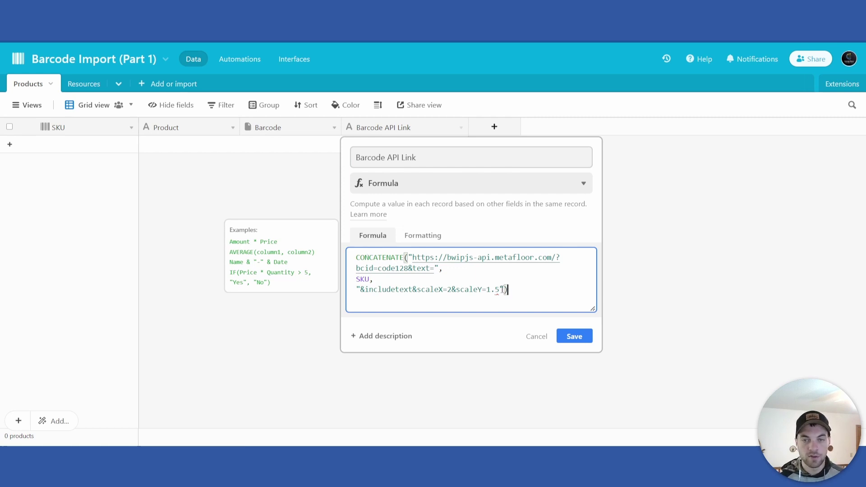
drag(500, 289, 413, 259)
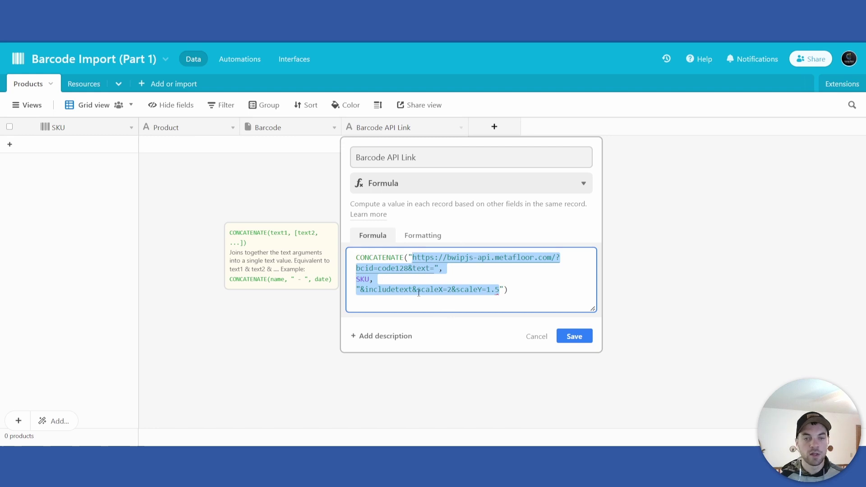
- Save the formula field and open the bwip-js Online Barcode API documentation on GitHub
click(572, 338)
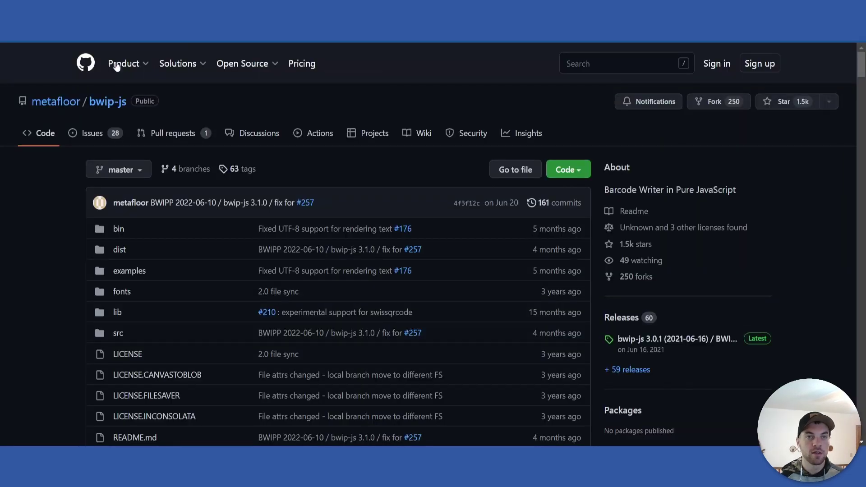
scroll(329, 180, down, 10)
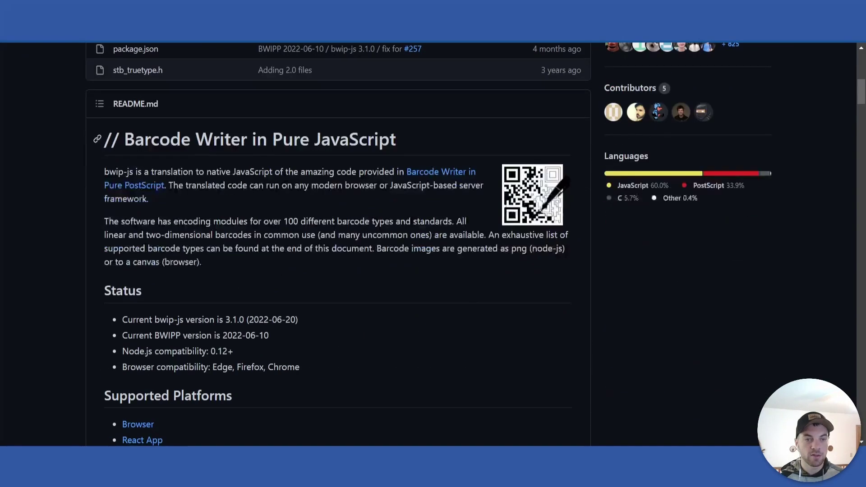
scroll(266, 150, down, 5)
scroll(301, 145, down, 3)
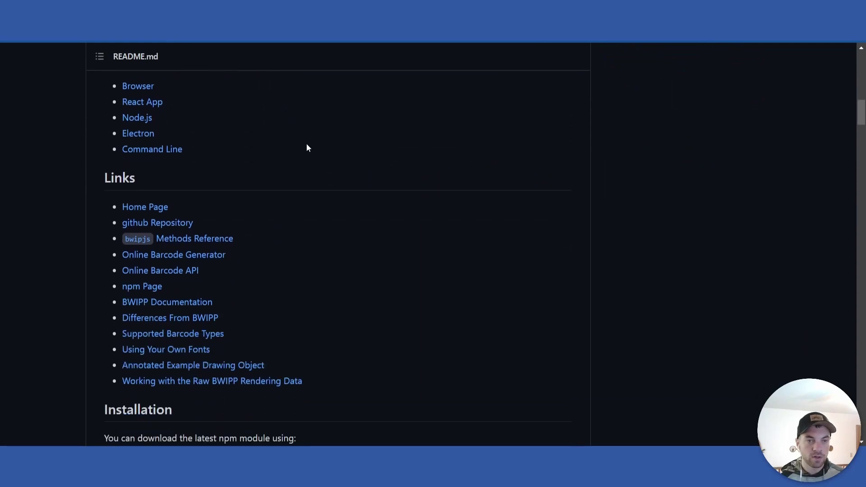
click(186, 270)
- Read through the bwip-js parameter descriptions for scaling and rotation
scroll(343, 259, down, 5)
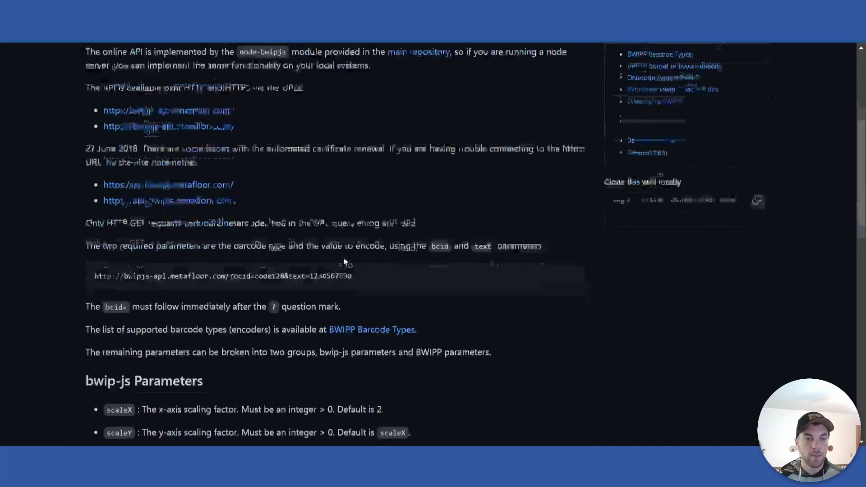
scroll(317, 244, down, 2)
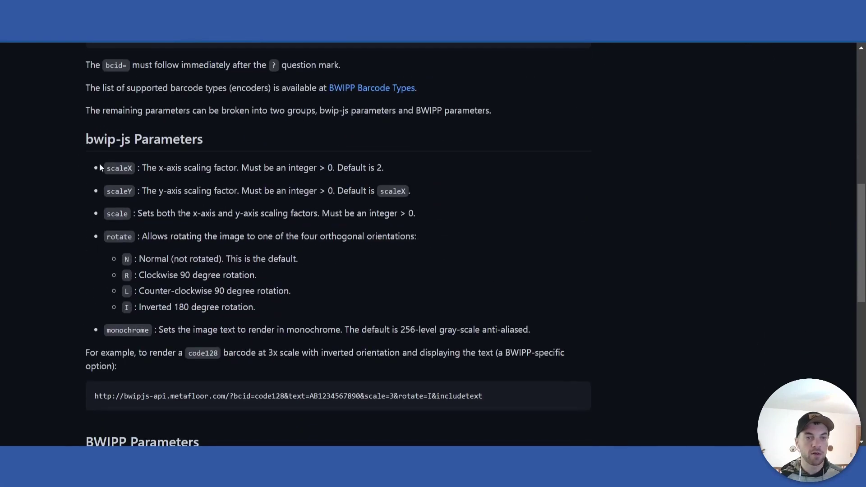
drag(91, 167, 574, 360)
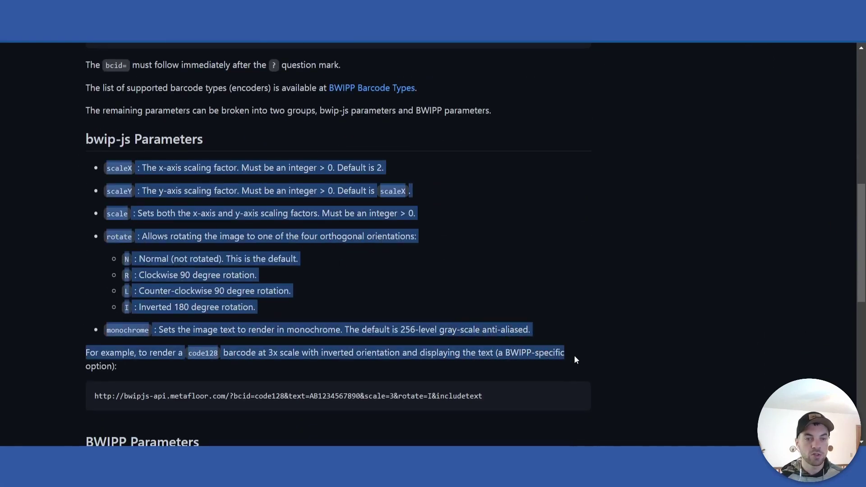
scroll(564, 271, down, 6)
scroll(646, 240, up, 2)
click(646, 240)
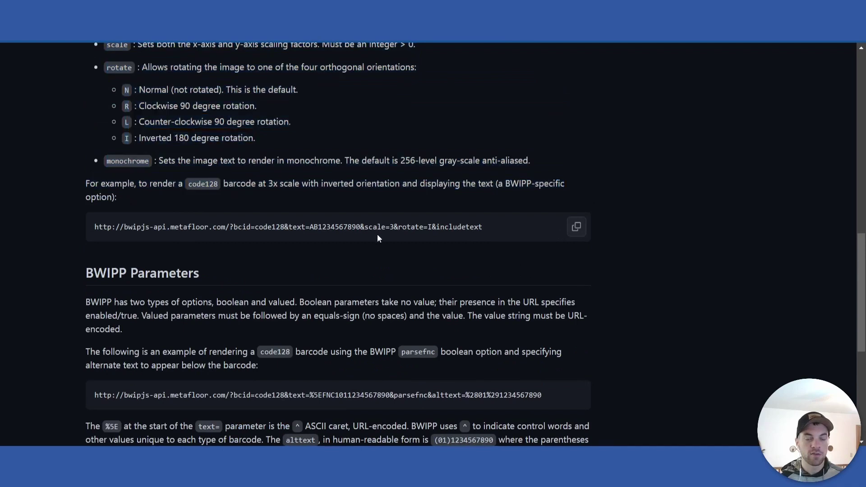
scroll(377, 234, up, 1)
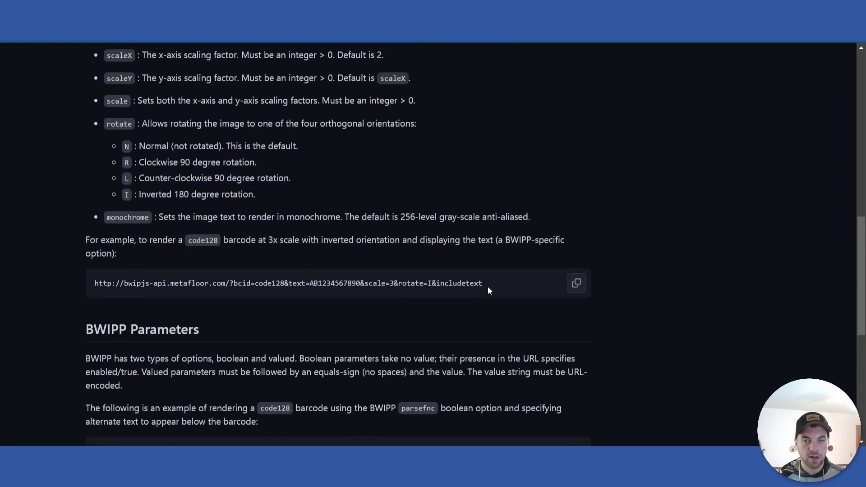
drag(484, 285, 113, 273)
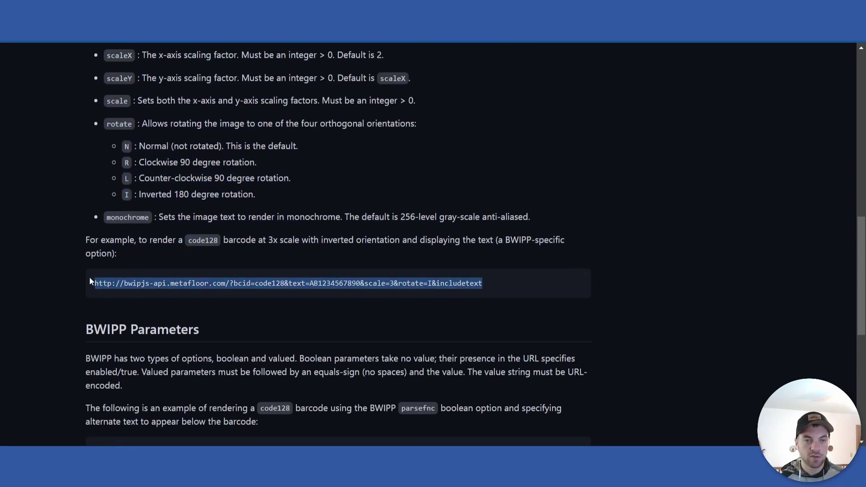
click(313, 303)
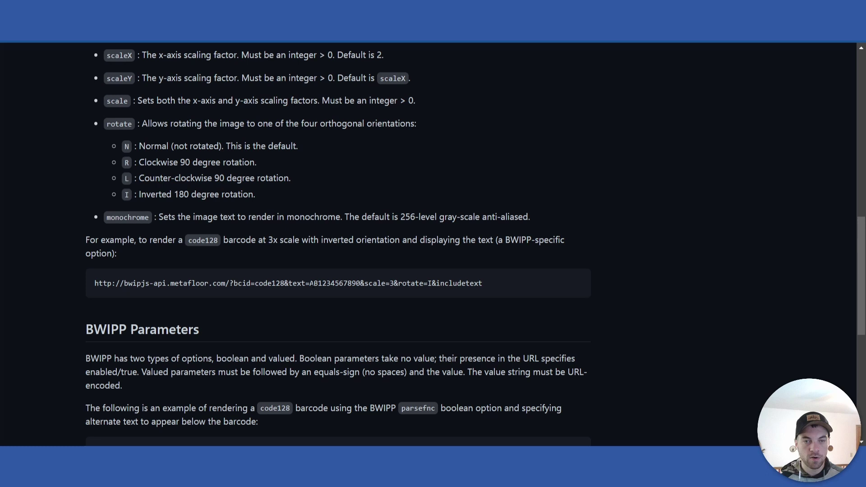
drag(309, 284, 323, 283)
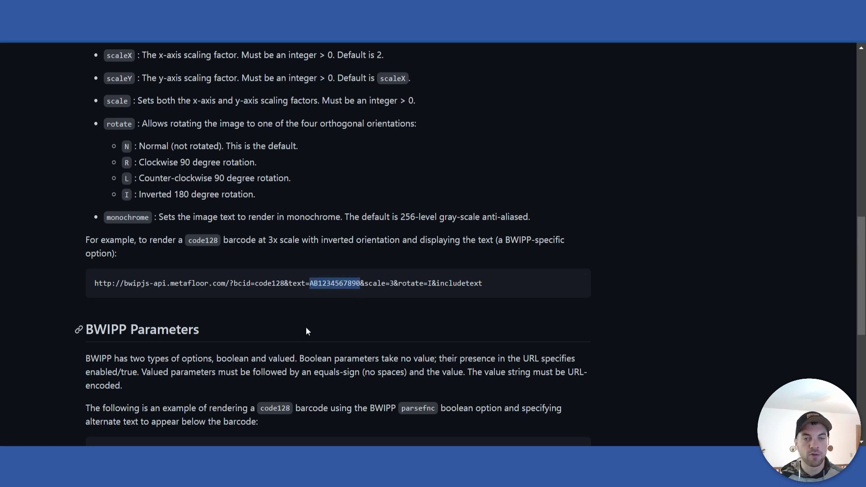
click(386, 299)
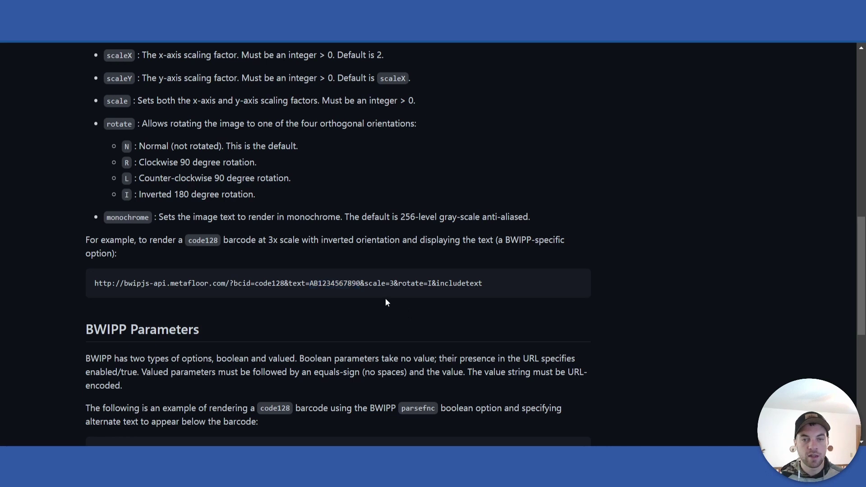
drag(364, 284, 432, 283)
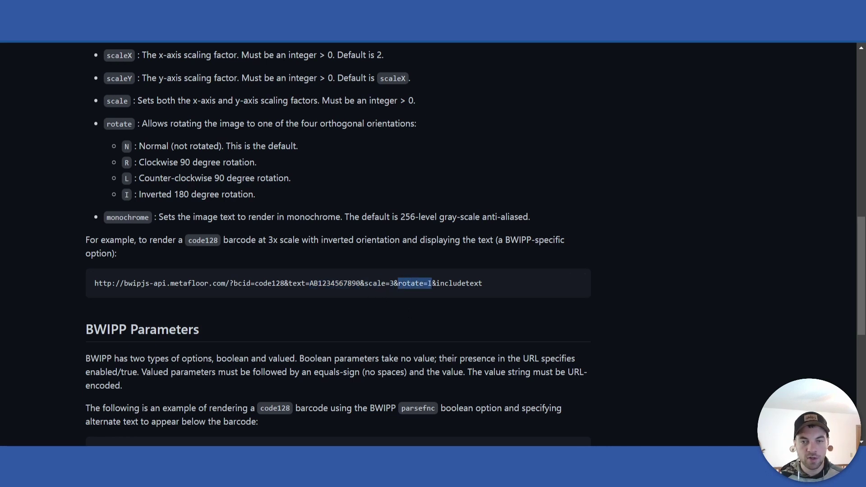
double_click(445, 294)
drag(310, 283, 381, 283)
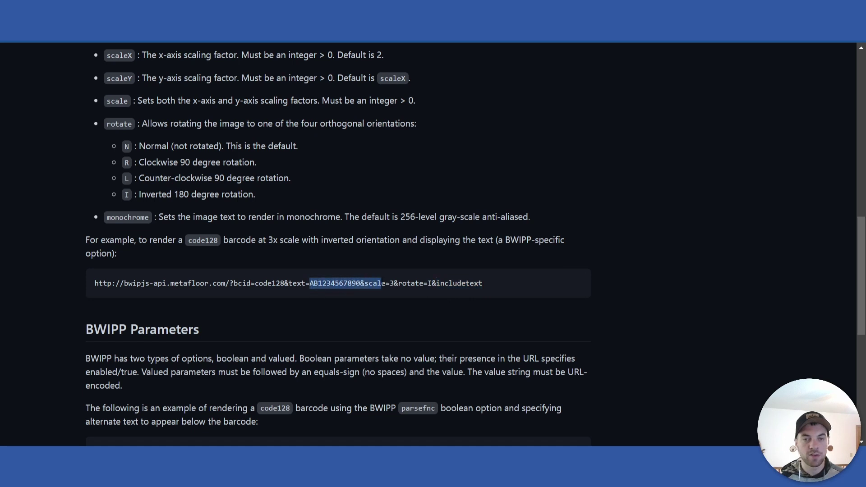
drag(484, 285, 115, 289)
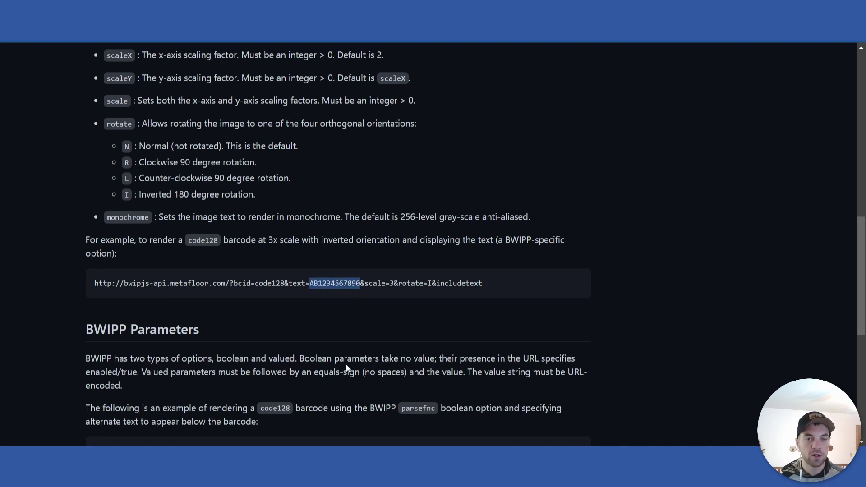
- Reopen the Barcode API Link formula and review its base URL, SKU argument and includetext/scale options
click(338, 332)
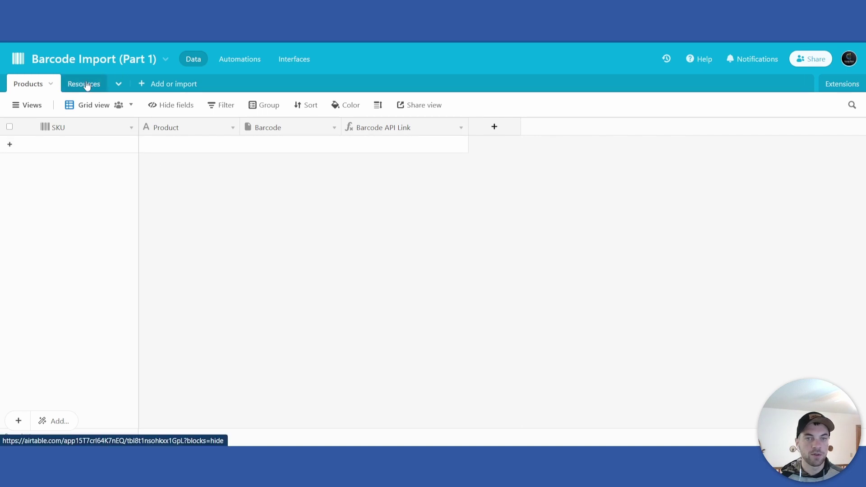
click(460, 129)
click(425, 150)
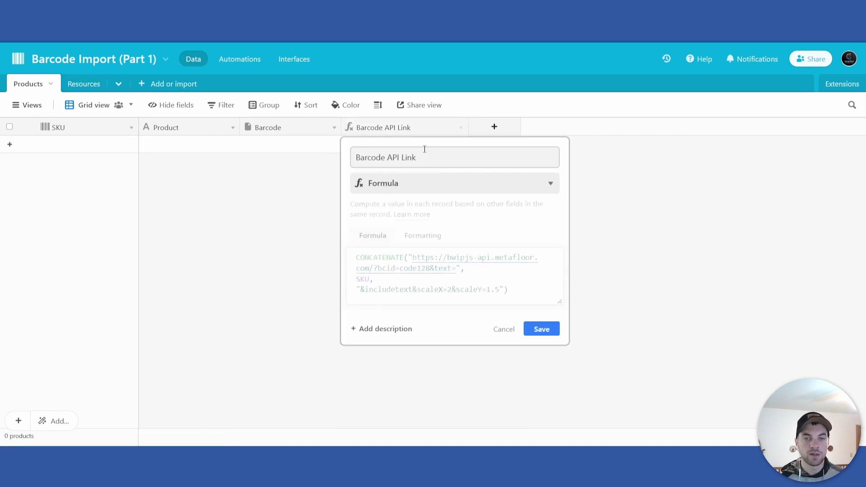
drag(560, 300, 570, 323)
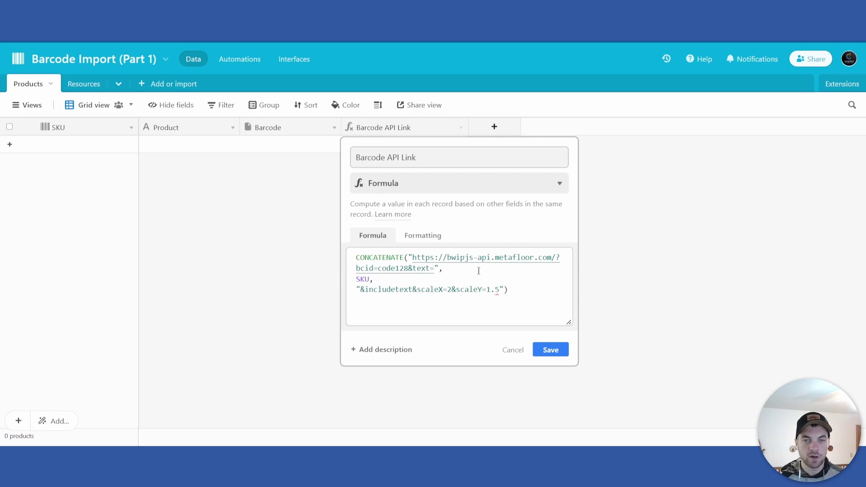
click(413, 258)
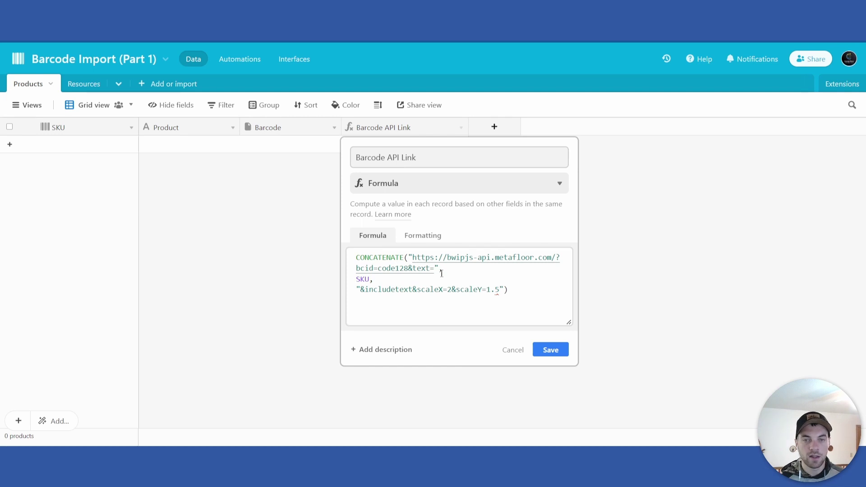
drag(437, 268, 410, 258)
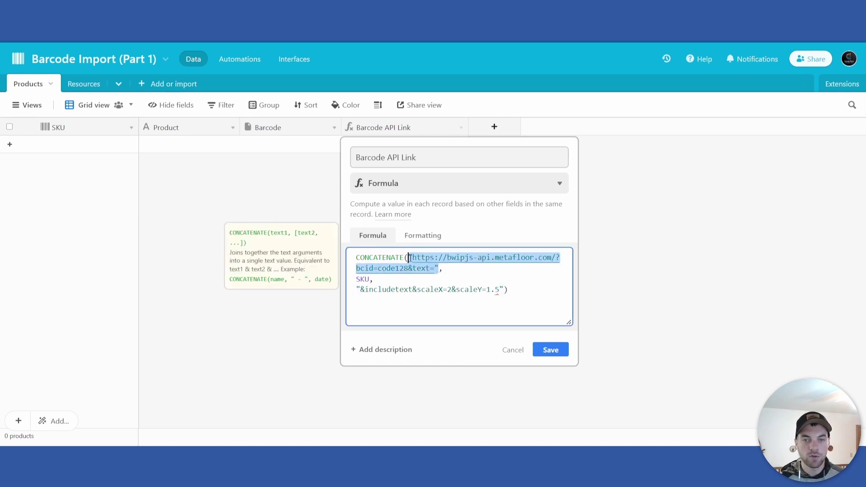
click(449, 270)
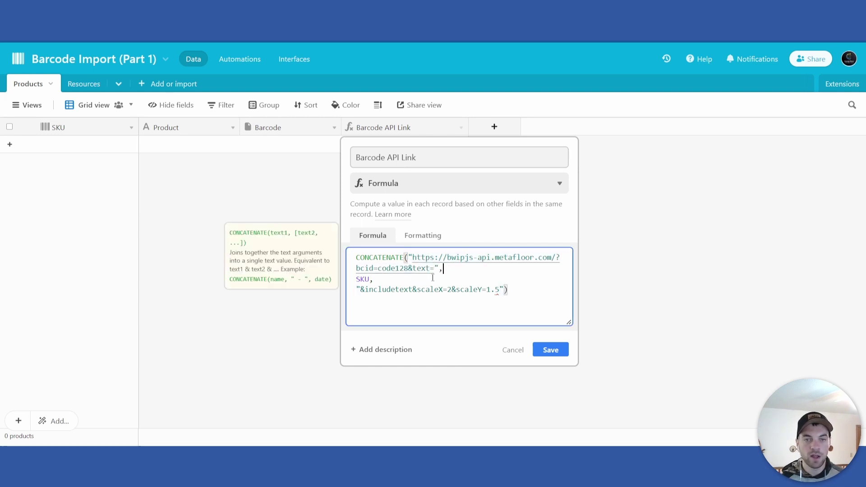
drag(374, 280, 356, 280)
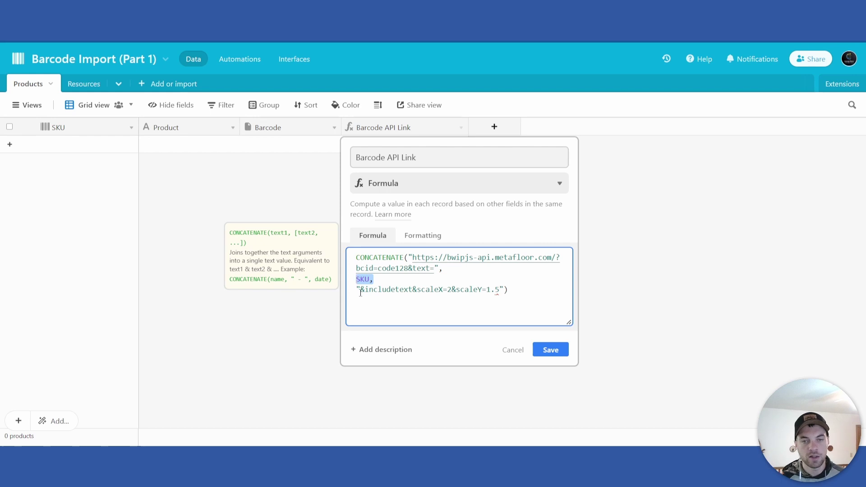
drag(357, 291, 500, 290)
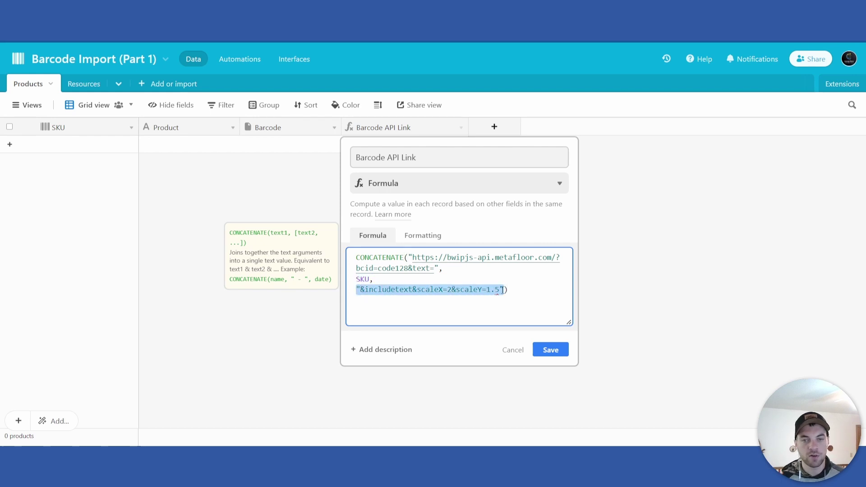
click(399, 280)
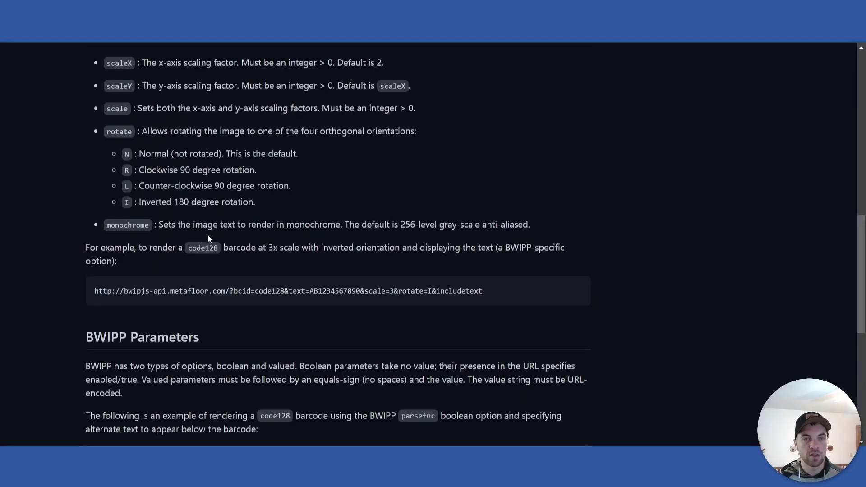
- Check in the bwip-js docs that bcid and text are the required URL parameters
scroll(207, 235, up, 3)
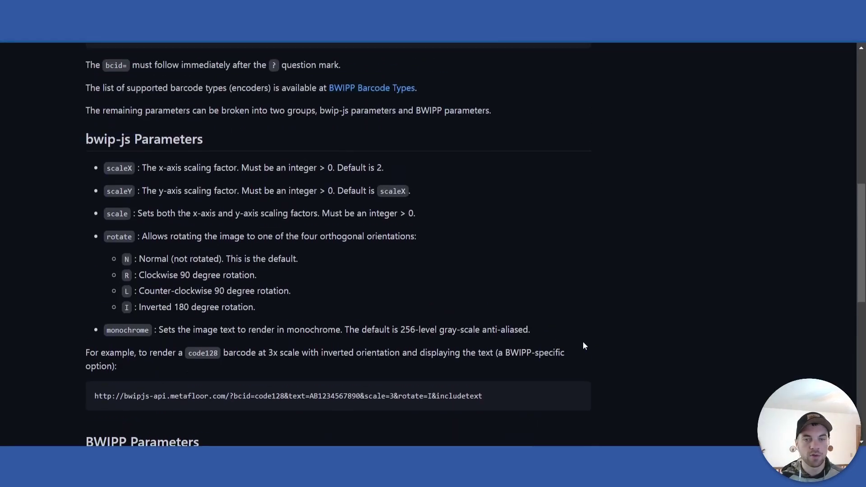
drag(584, 346, 105, 170)
scroll(474, 293, up, 3)
click(477, 312)
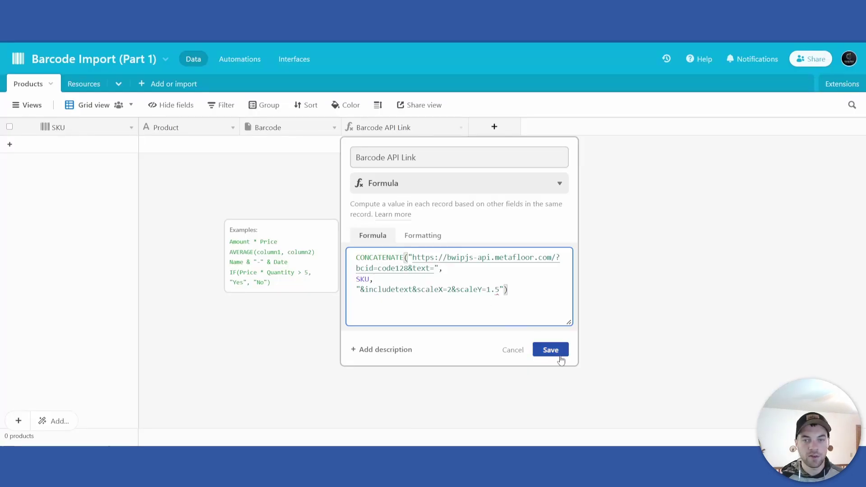
- Save the formula field and add three products named Hoodie, Hat and Pants
click(560, 353)
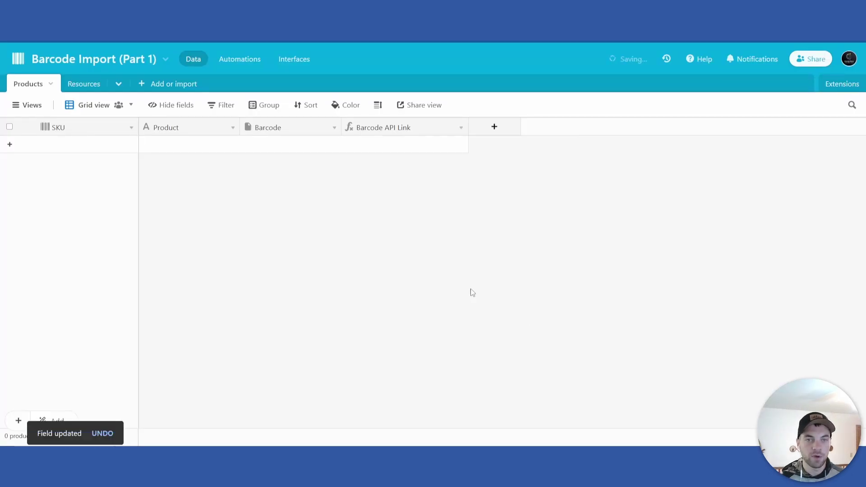
click(10, 146)
click(11, 163)
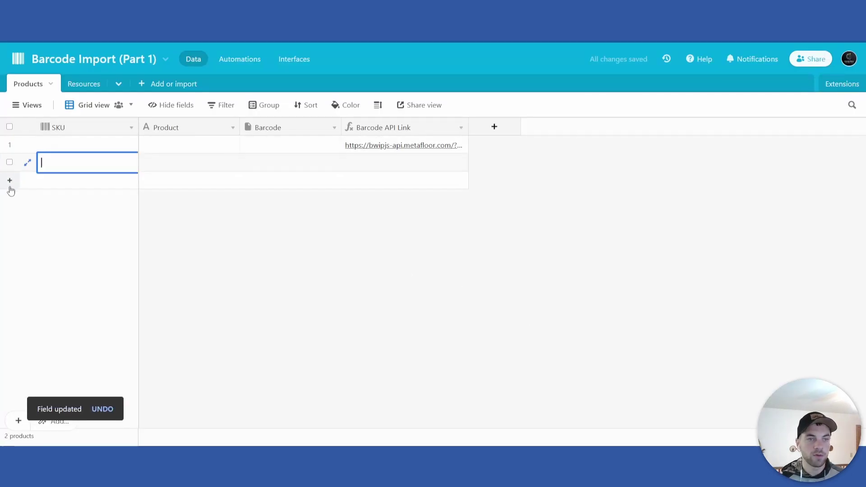
click(10, 187)
click(272, 239)
click(206, 147)
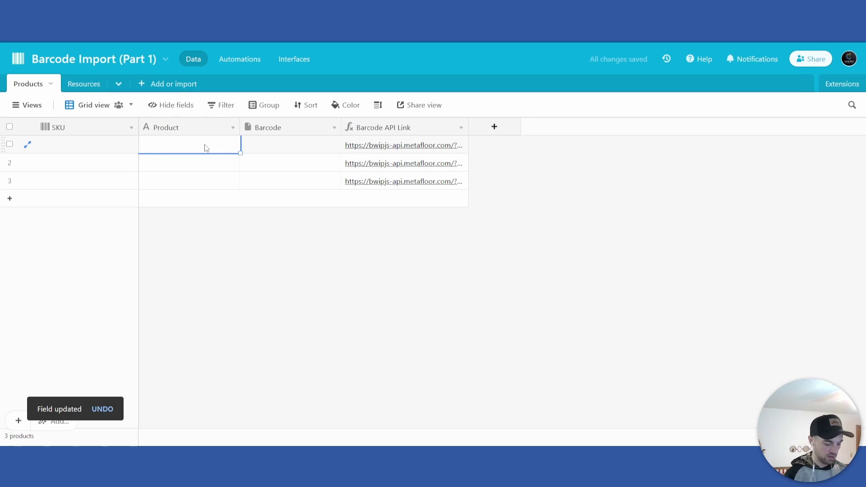
text(Hoodie)
key(Return)
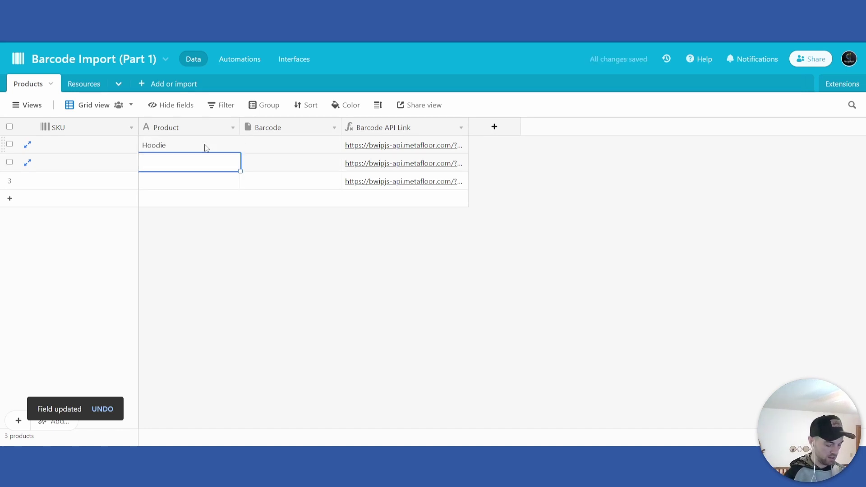
text(Hat)
key(Return)
text(Pan)
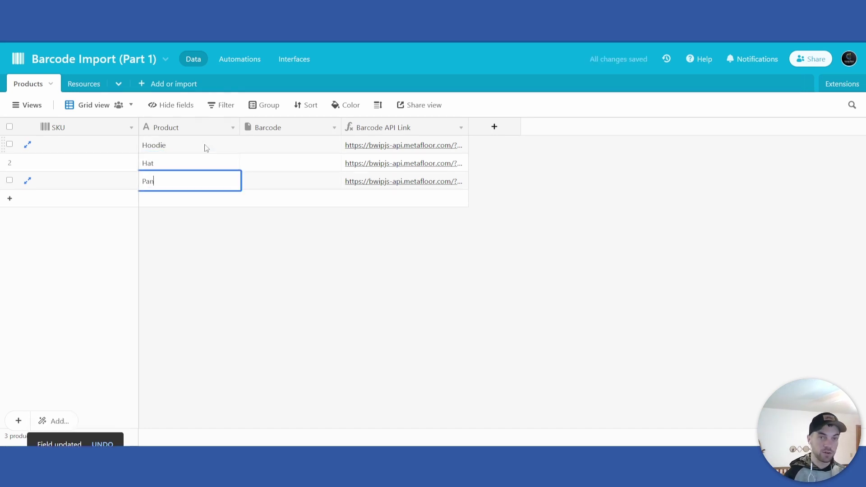
text(ts)
key(Tab)
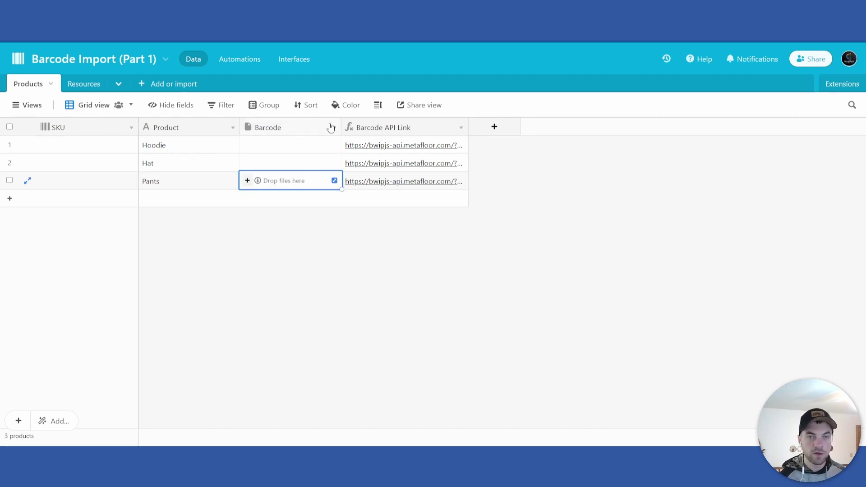
- Narrow Barcode, widen Barcode API Link, and enter SKUs 1234R, 9874W and 7845P
drag(341, 127, 302, 126)
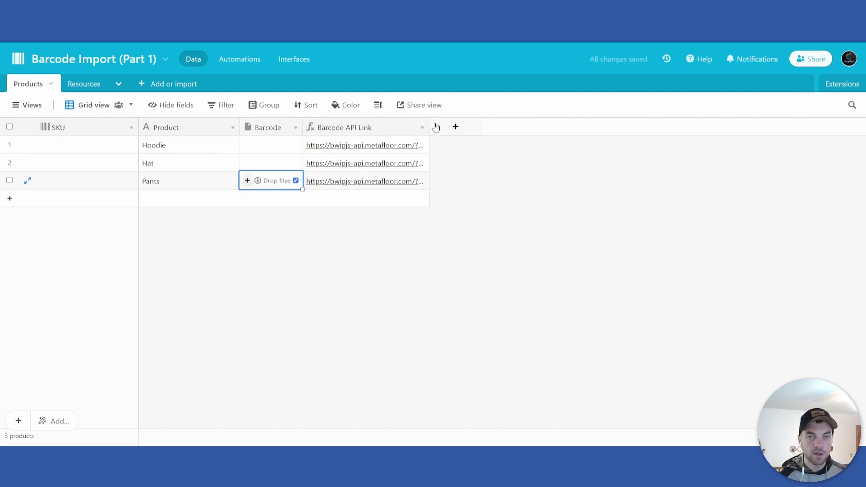
drag(436, 127, 666, 127)
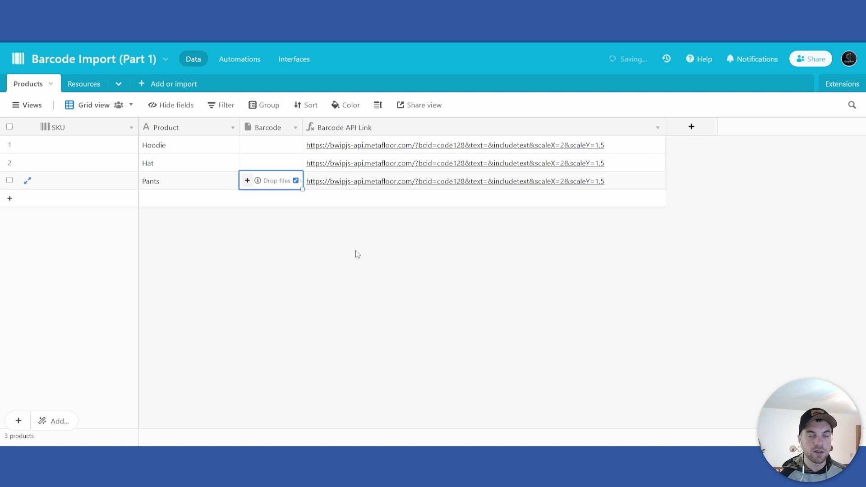
click(87, 144)
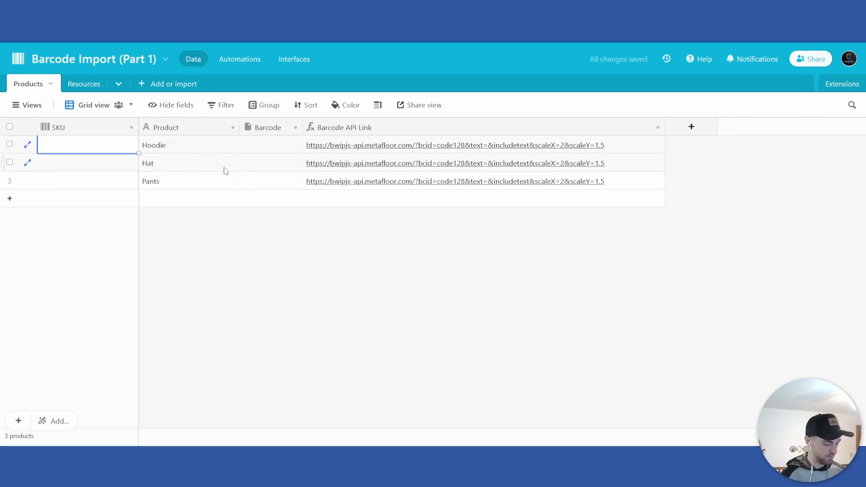
text(1234)
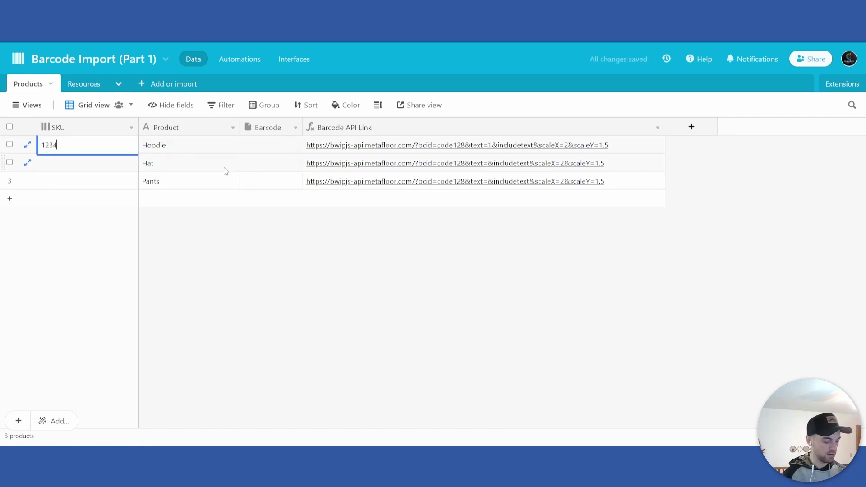
text(R)
key(Return)
text(9874)
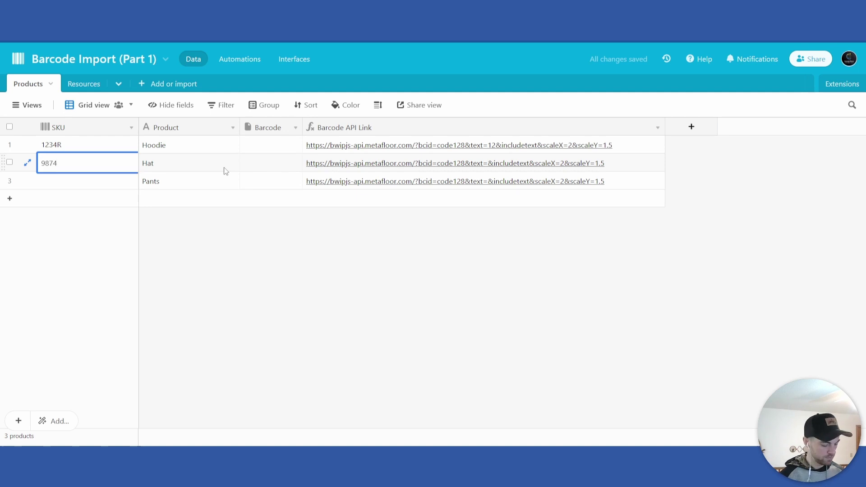
text(W)
key(Return)
text(7845P)
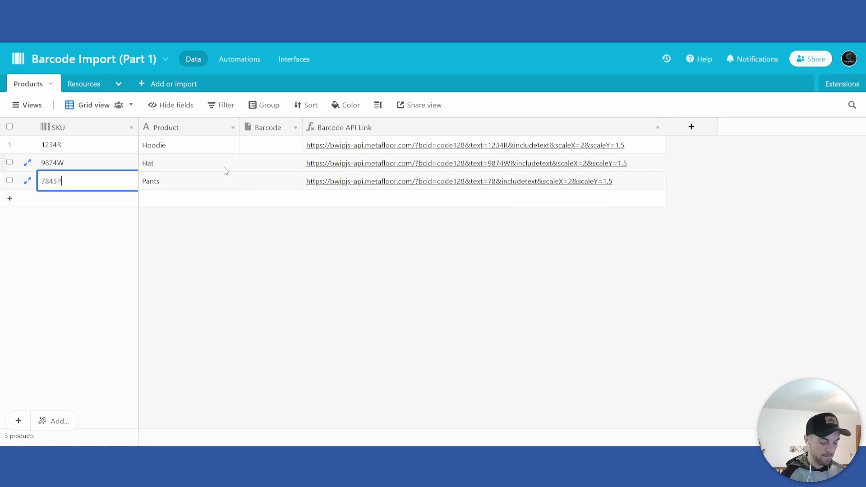
key(Tab)
click(202, 314)
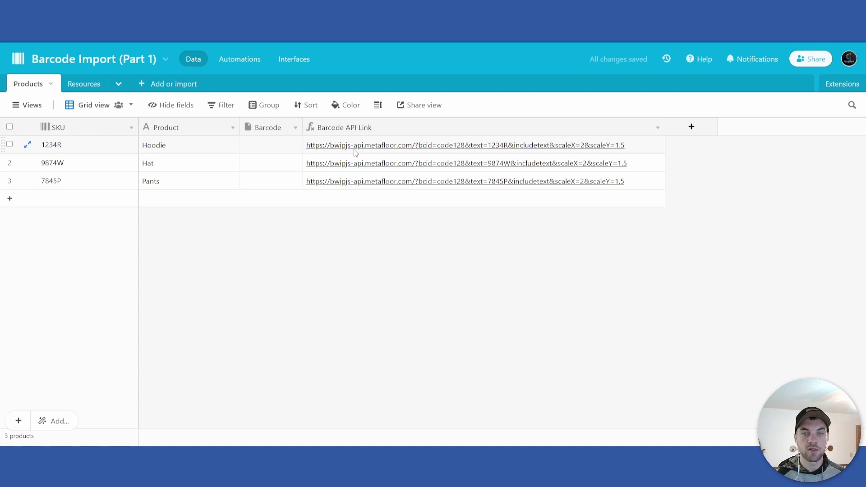
- Open the Hoodie record's generated barcode API link to check the image
click(449, 149)
click(442, 151)
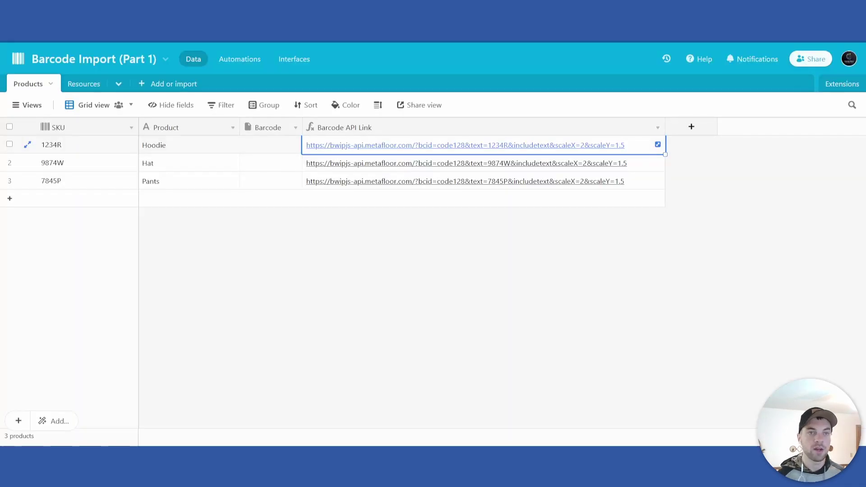
click(72, 84)
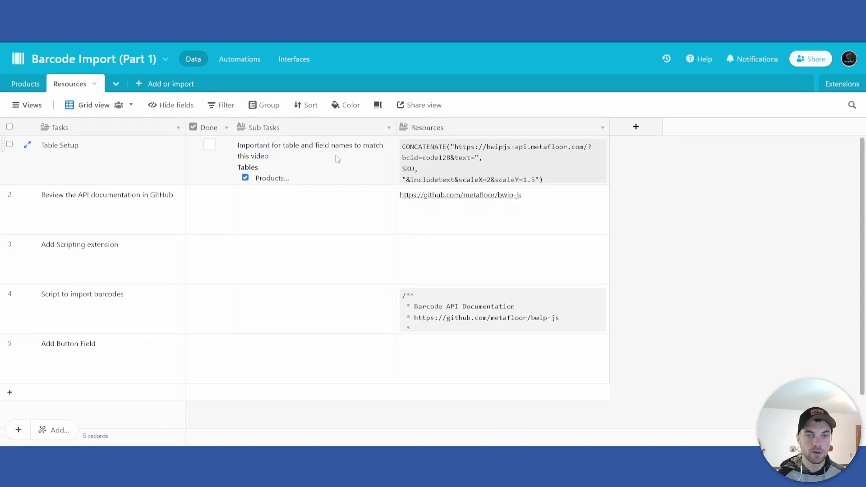
- Tick Barcode API Link (Formula) in Table Setup and mark Table Setup done
click(316, 153)
click(27, 144)
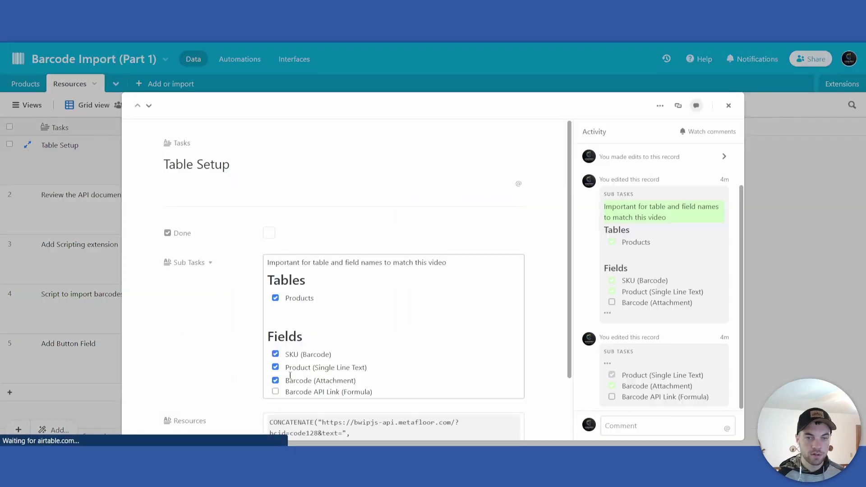
scroll(277, 316, down, 2)
click(275, 337)
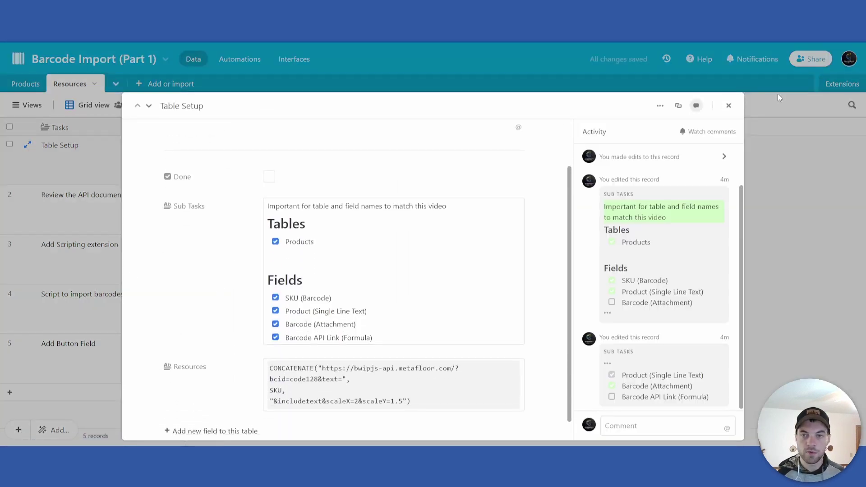
click(269, 177)
click(728, 108)
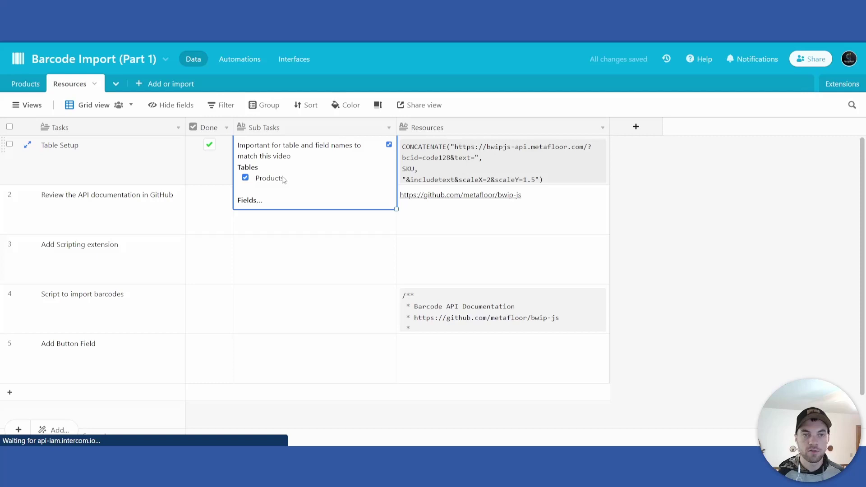
- Mark the 'Review the API documentation in GitHub' task as done
click(152, 227)
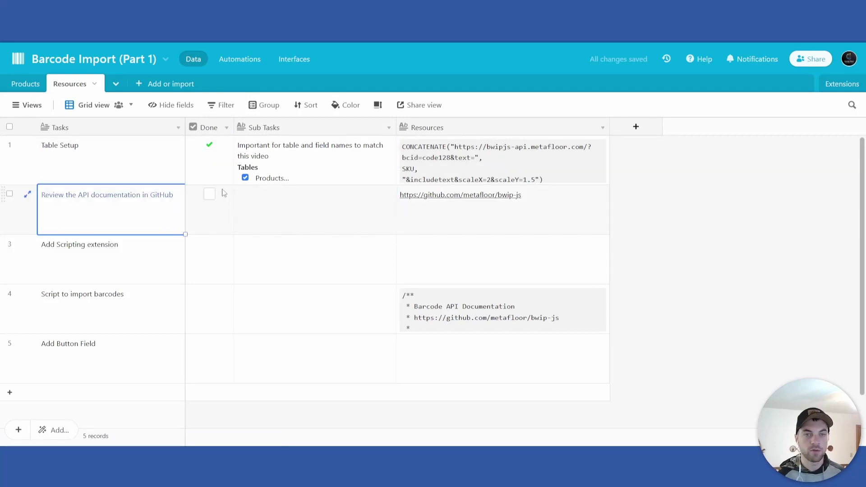
click(209, 195)
click(336, 232)
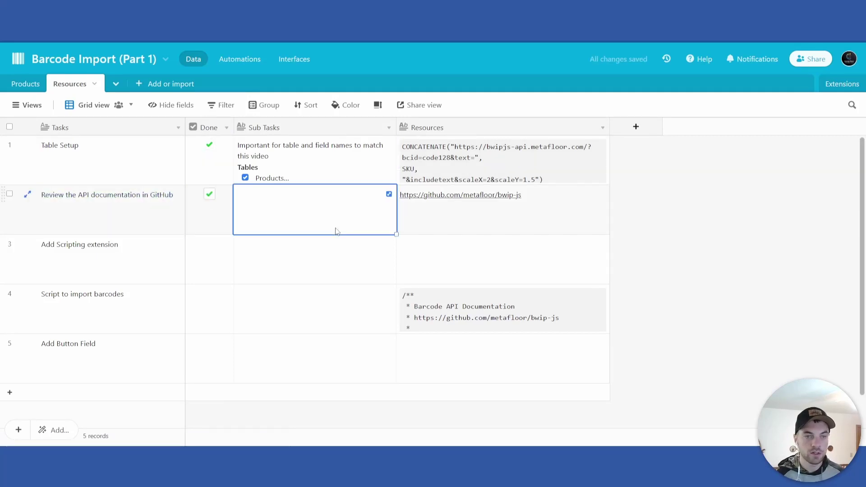
scroll(336, 232, down, 1)
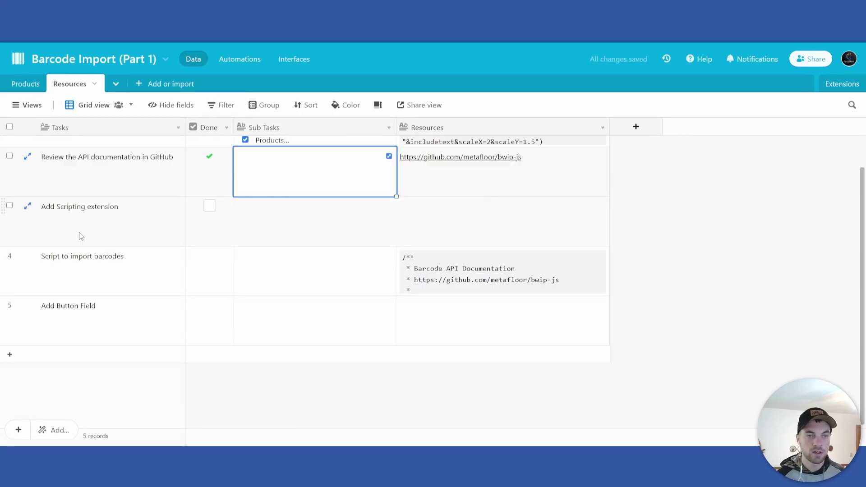
- Add a Scripting extension to the base
click(837, 94)
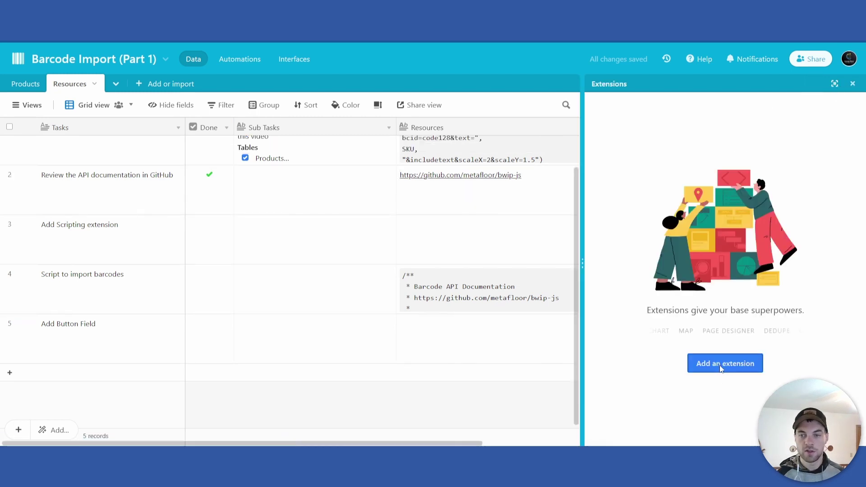
click(721, 369)
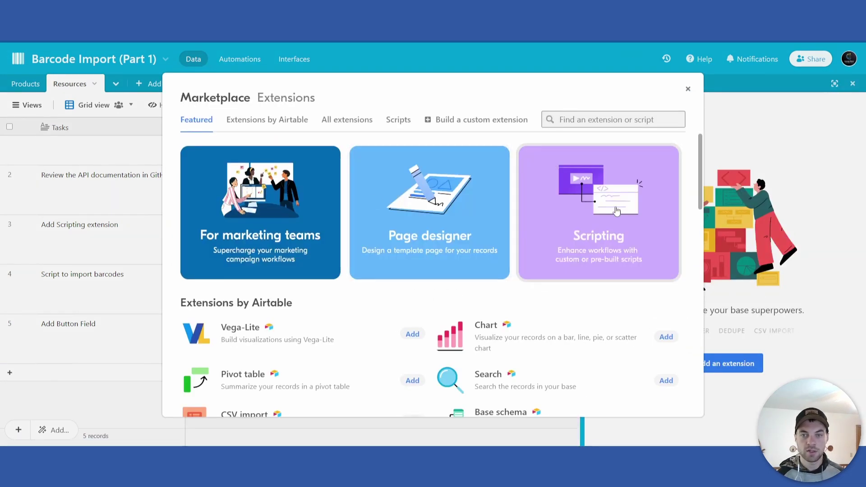
click(617, 211)
click(619, 127)
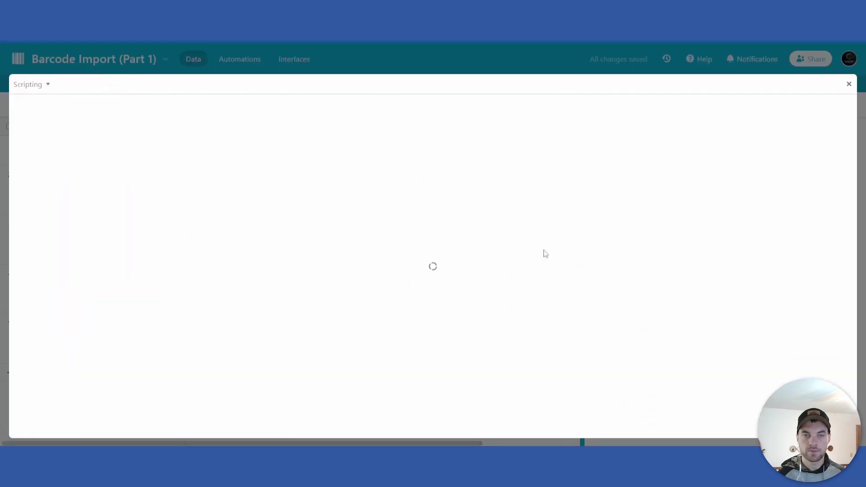
- Rename the extension to Import Barcodes, dismiss the welcome guide and collapse the docs
click(48, 86)
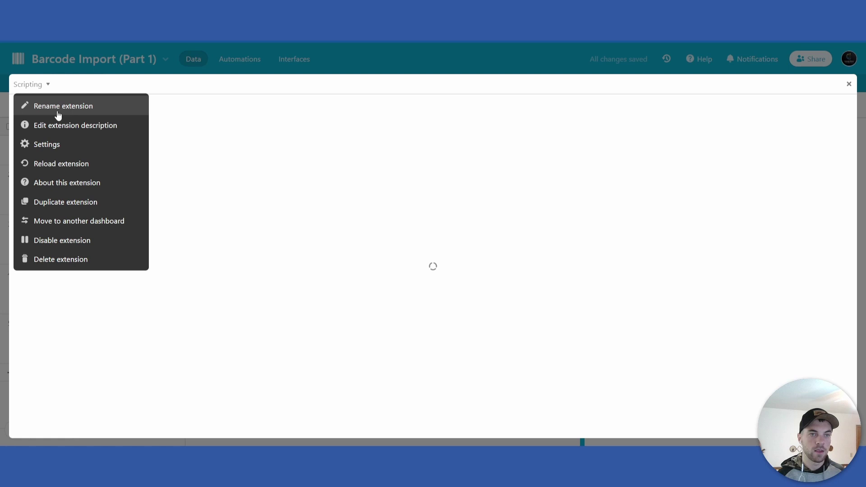
click(78, 112)
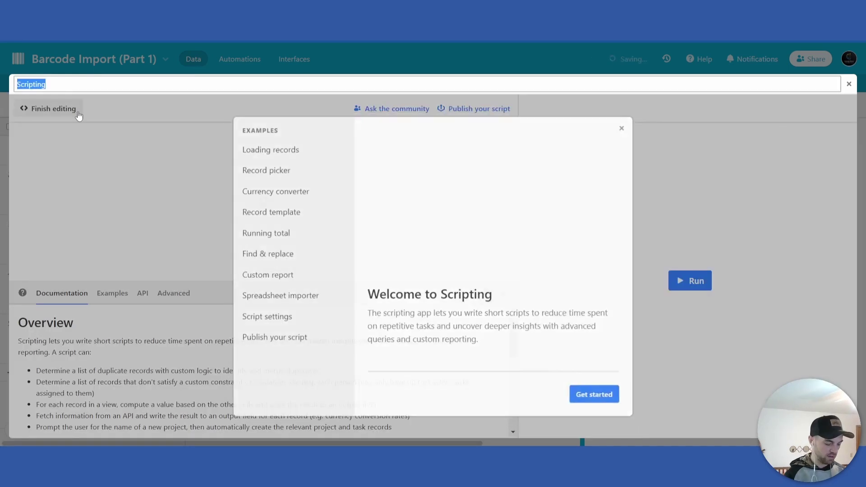
text(Import Barcodes)
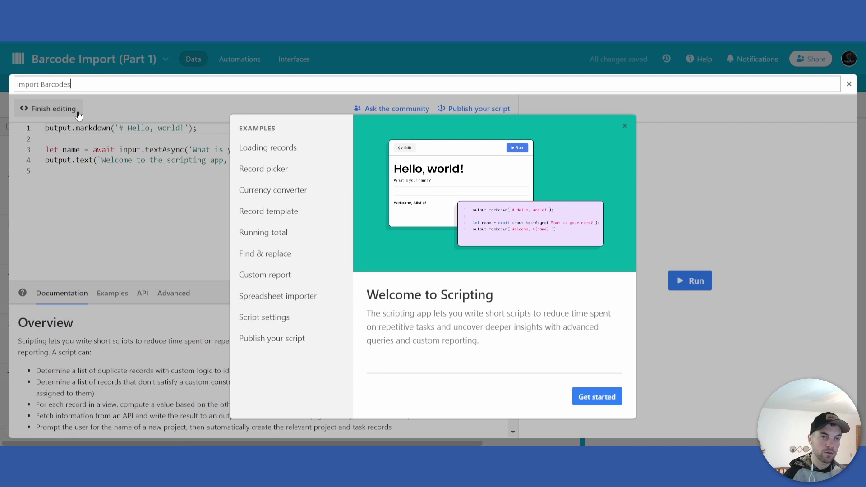
key(Return)
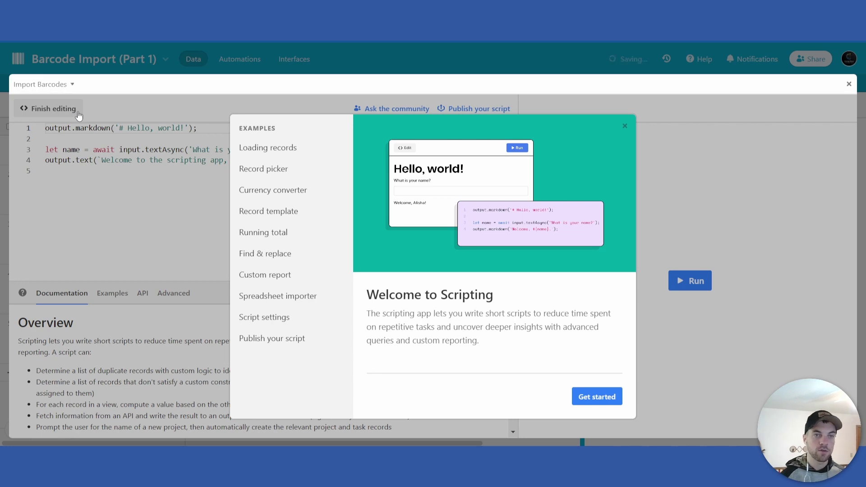
click(625, 126)
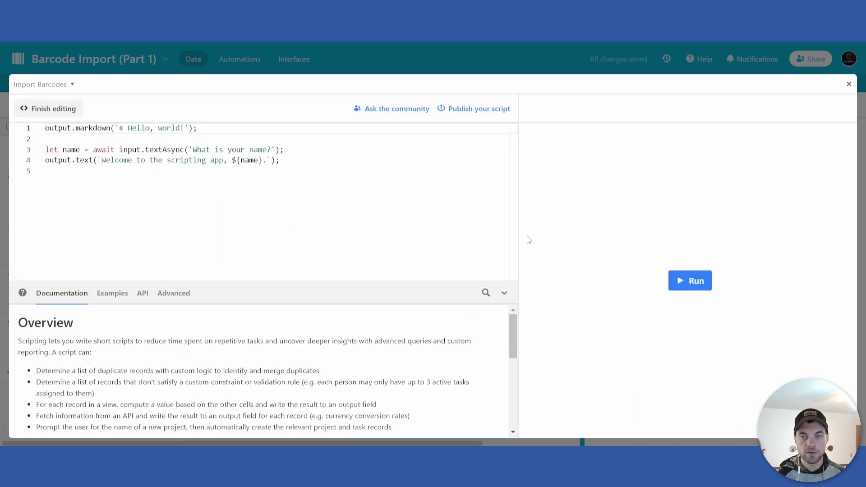
click(505, 293)
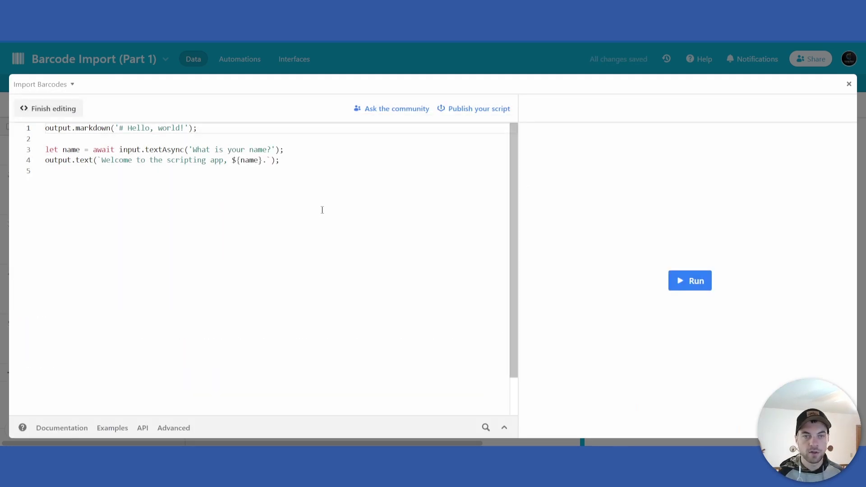
- Mark the Add Scripting extension task done and open the Script to import barcodes task
click(849, 84)
click(209, 223)
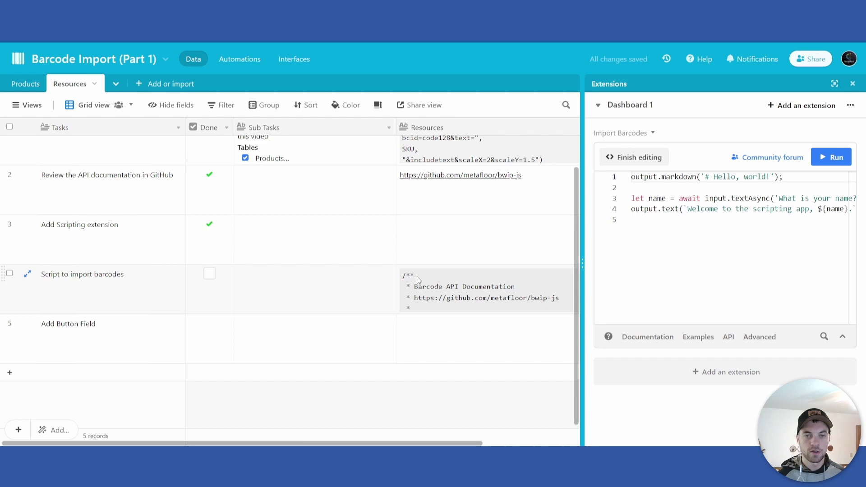
click(28, 274)
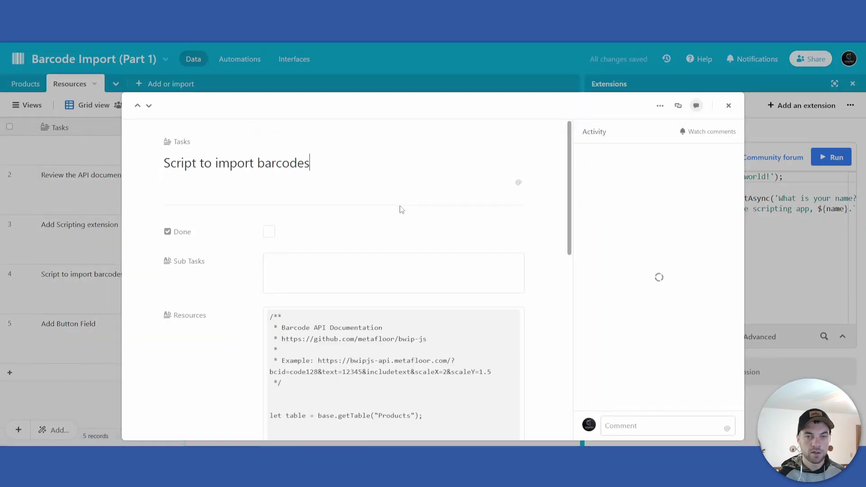
scroll(451, 376, down, 6)
scroll(450, 376, up, 3)
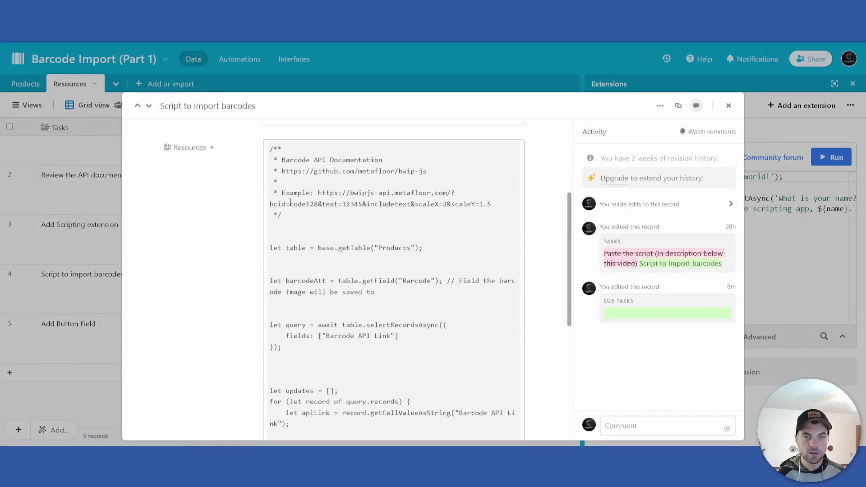
- Paste the stored barcode script over the Import Barcodes extension's starter code and mark that task done
click(343, 220)
key(ctrl+a)
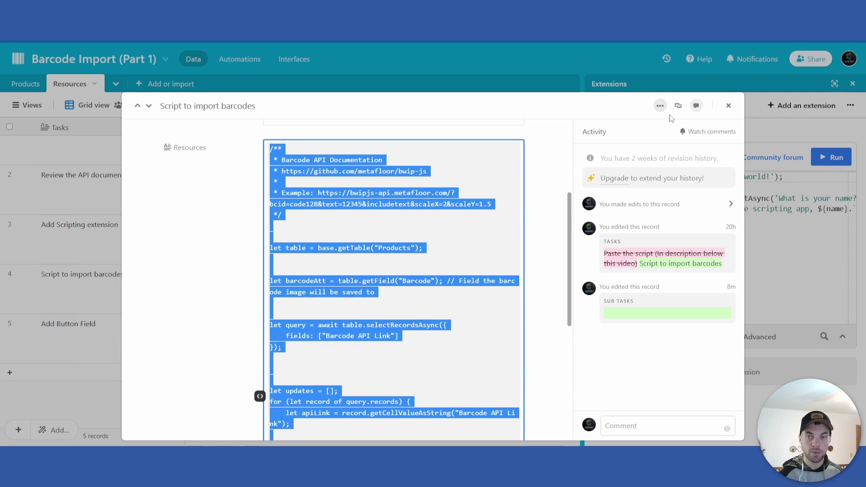
click(727, 106)
click(665, 265)
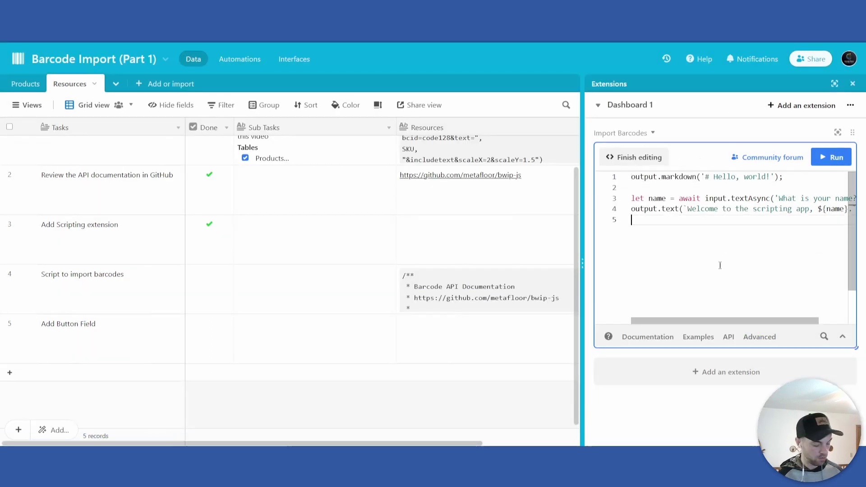
key(ctrl+a)
key(ctrl+v)
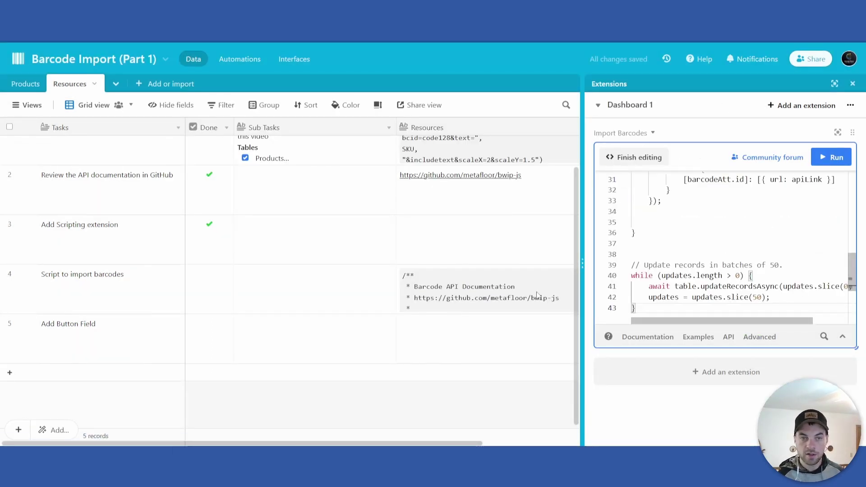
click(212, 276)
click(272, 290)
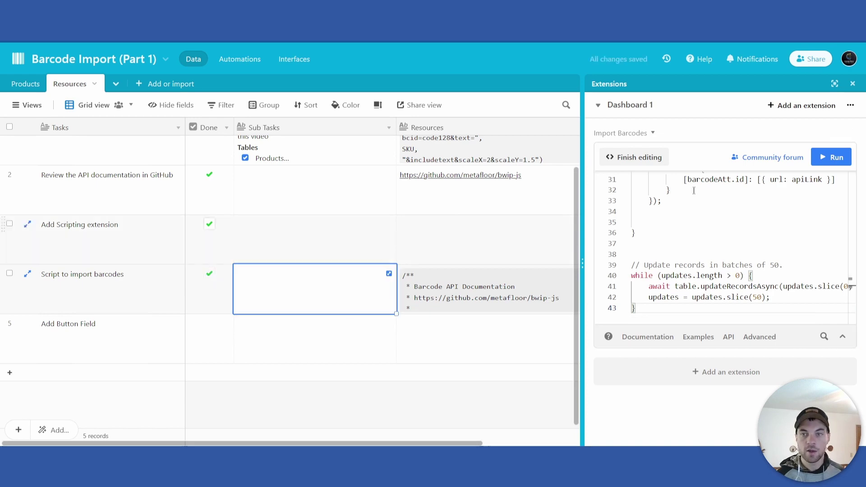
- Review the script full screen, then switch the grid to the Products table
click(837, 132)
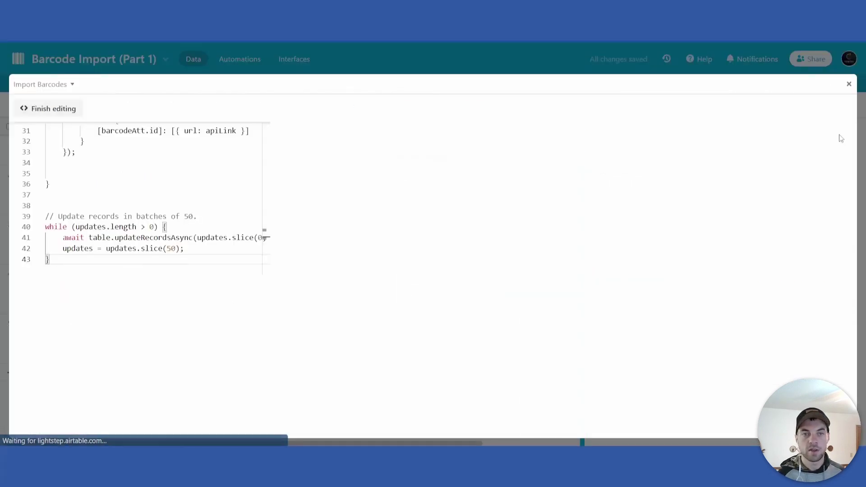
scroll(473, 229, up, 5)
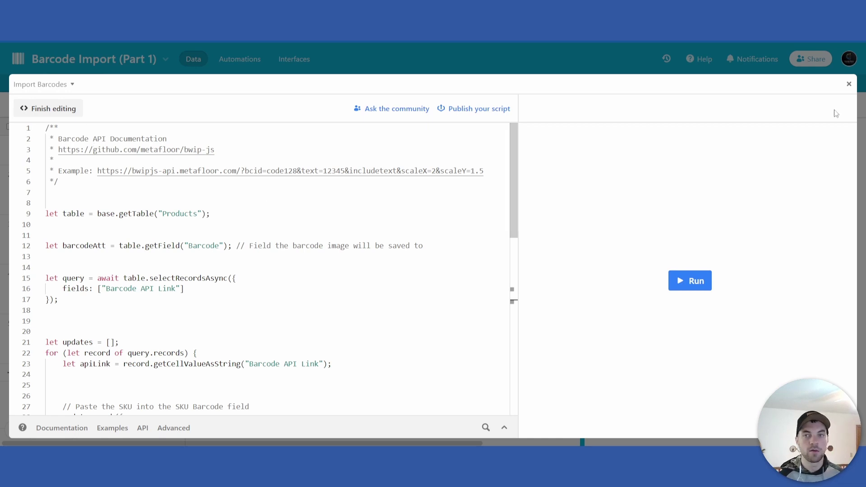
click(849, 83)
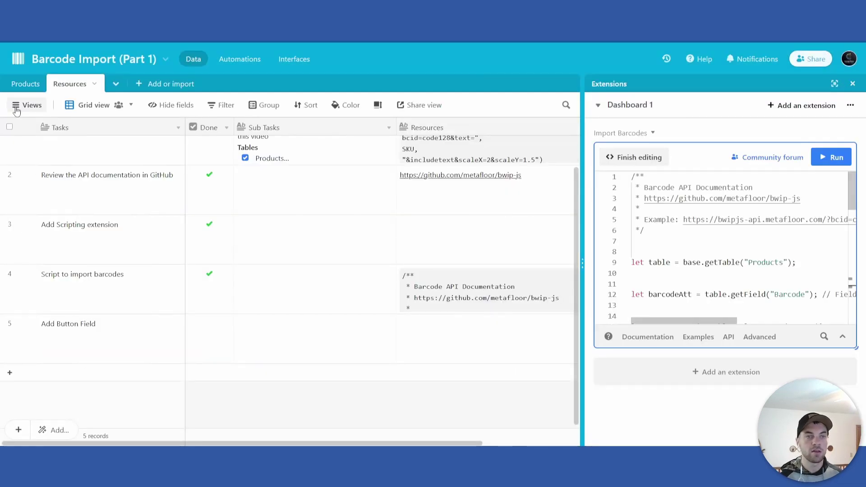
click(26, 84)
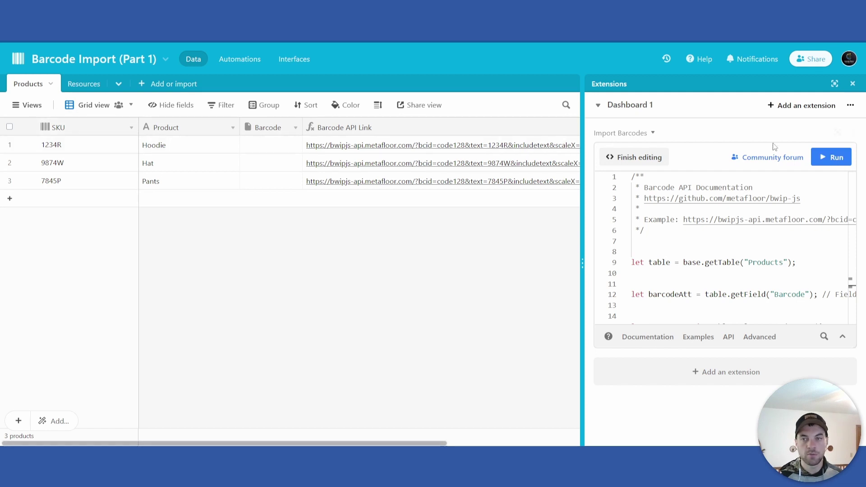
click(838, 134)
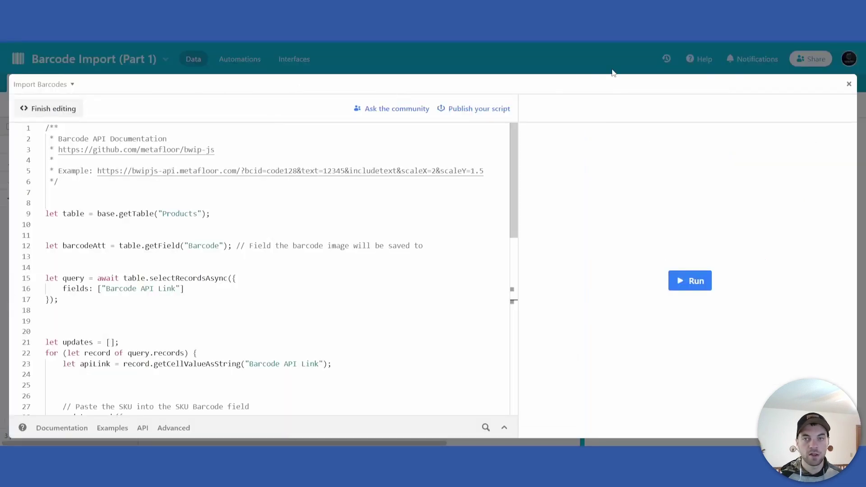
click(849, 85)
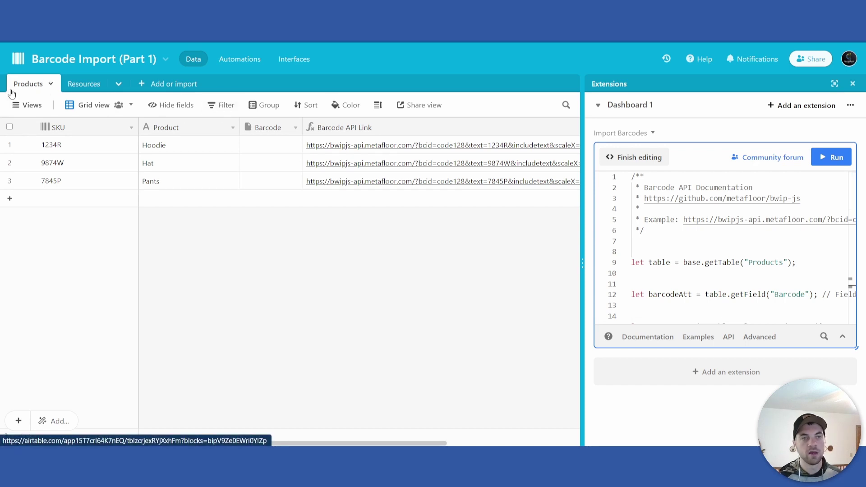
- Check the script's Products table name and its Barcode API Link query field in the full-screen editor
mouse_move(758, 146)
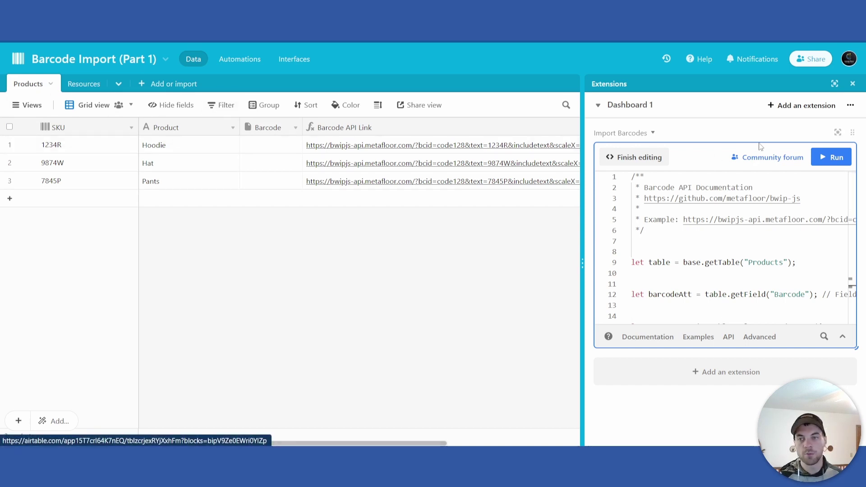
click(838, 133)
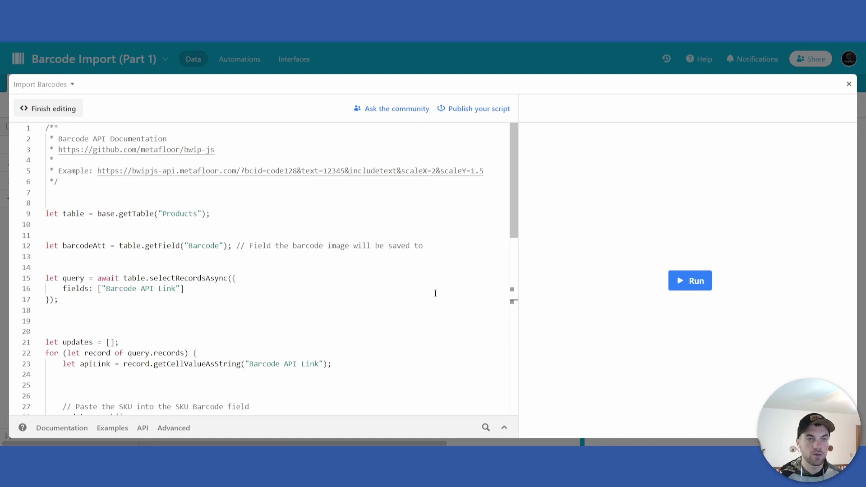
drag(163, 214, 197, 214)
click(198, 214)
scroll(206, 217, down, 1)
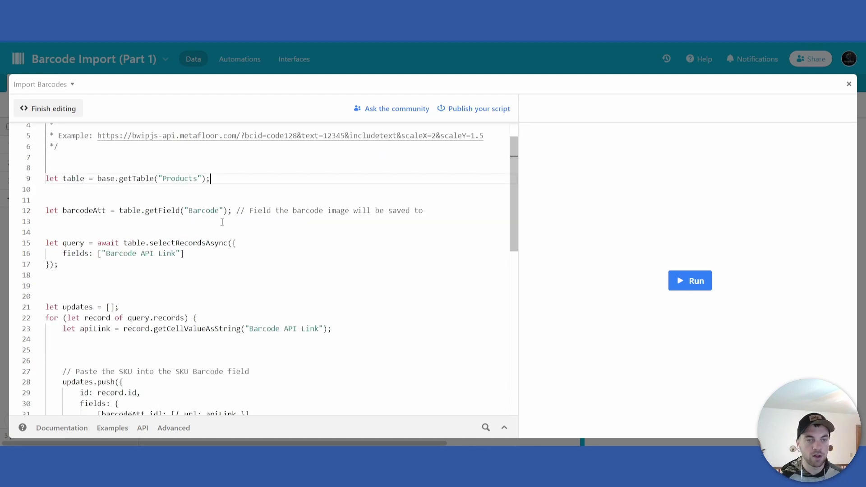
drag(105, 254, 175, 254)
click(210, 255)
scroll(259, 318, down, 1)
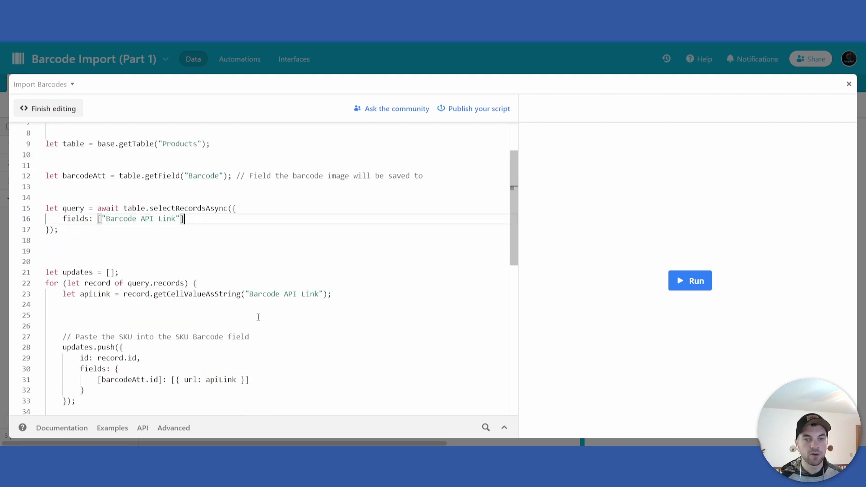
scroll(176, 282, down, 1)
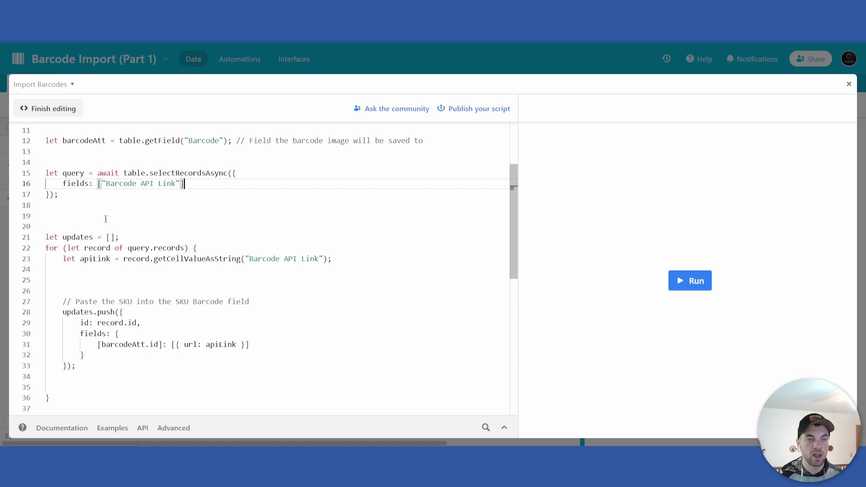
scroll(106, 219, up, 3)
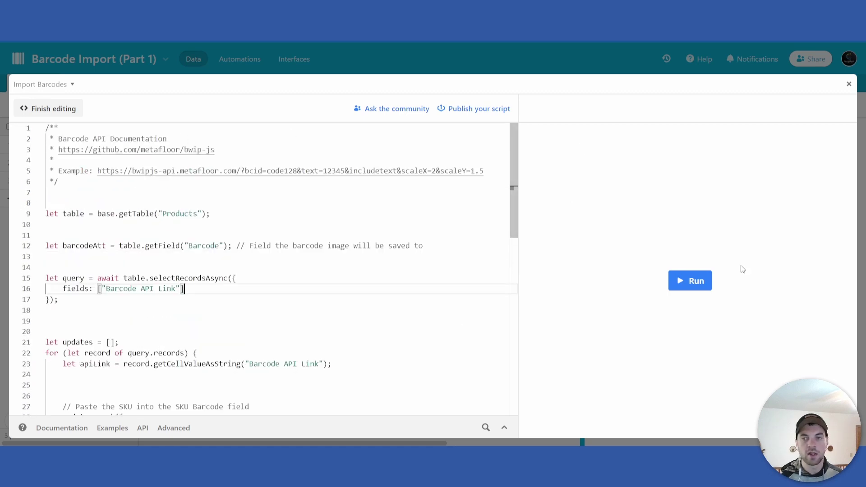
- Reopen the Extensions panel and run Import Barcodes to attach barcode images to each product's Barcode cell
click(849, 84)
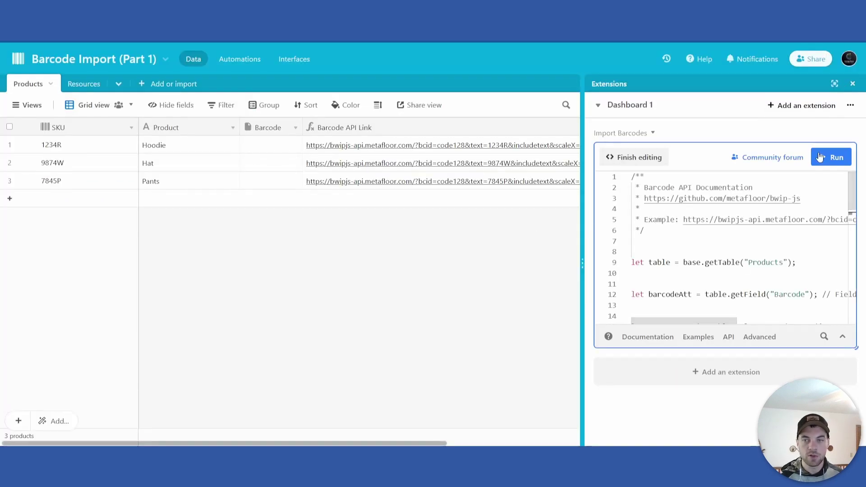
click(853, 84)
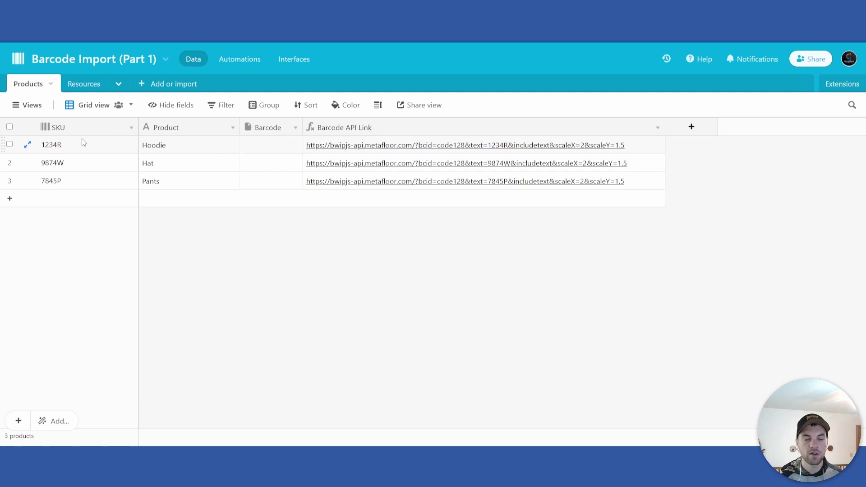
click(828, 86)
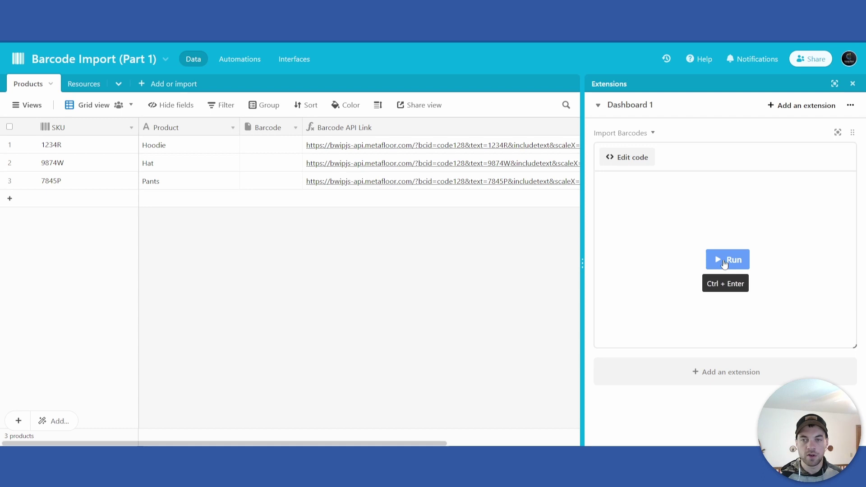
click(725, 264)
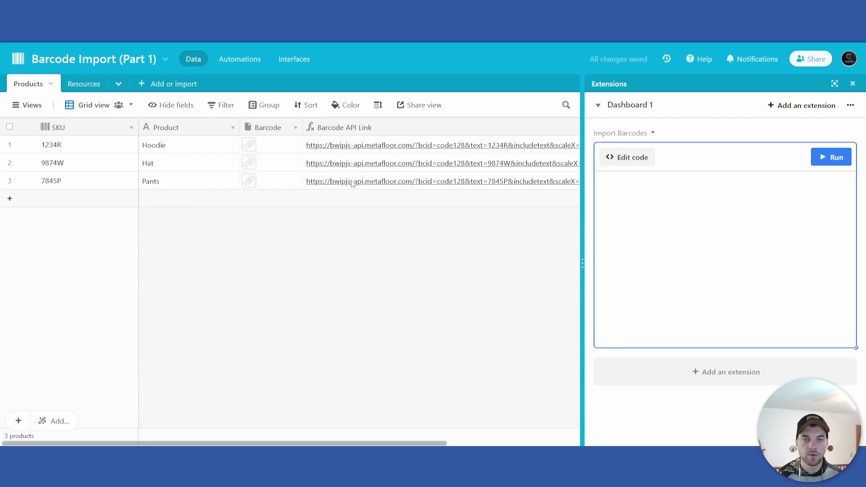
click(852, 84)
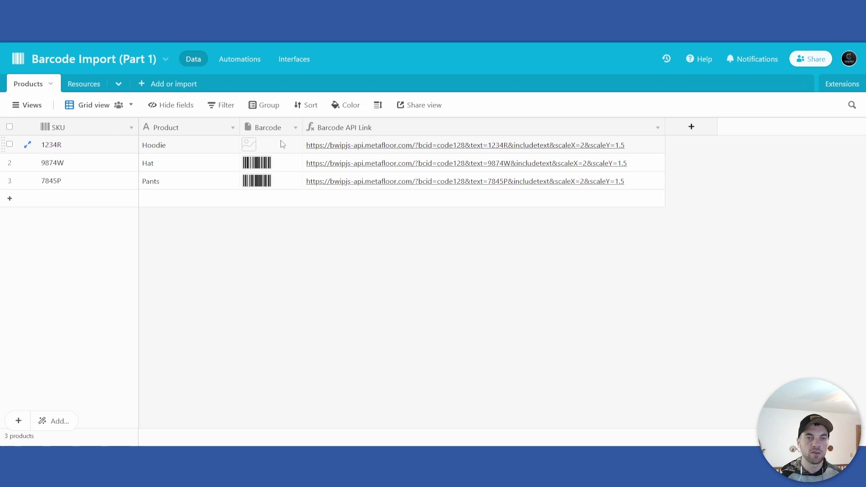
- Preview Hat's barcode image, then switch Products to the Gallery view
click(254, 170)
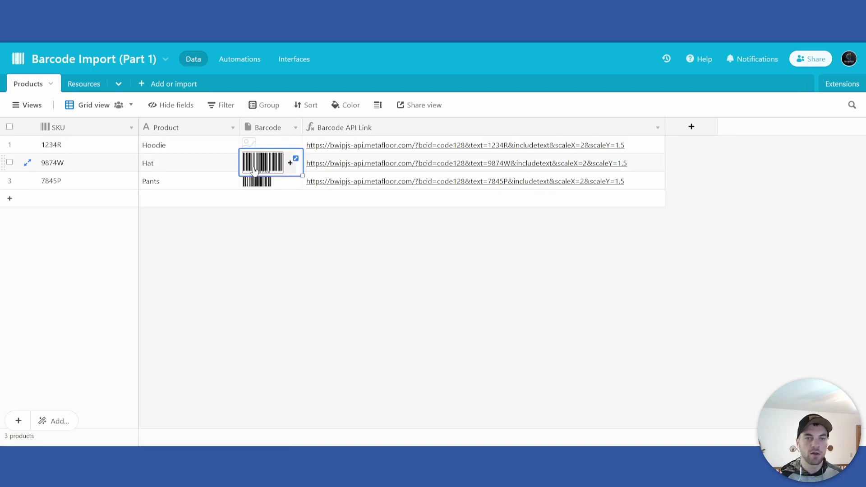
click(255, 167)
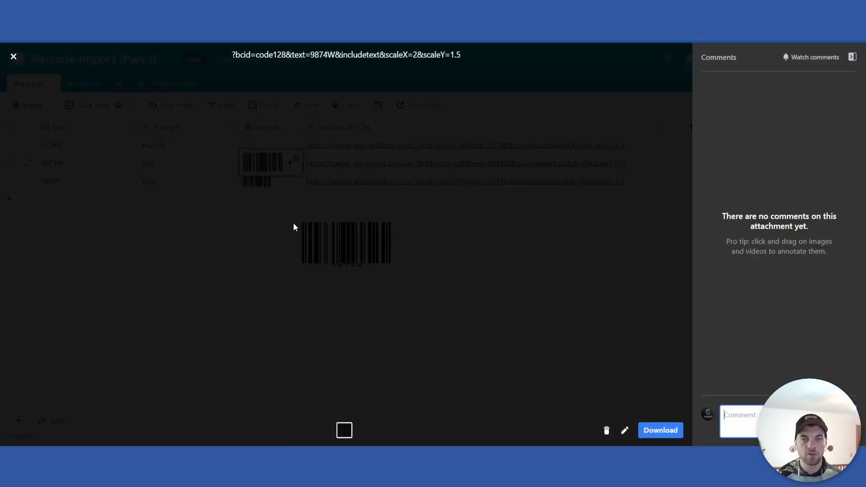
click(13, 57)
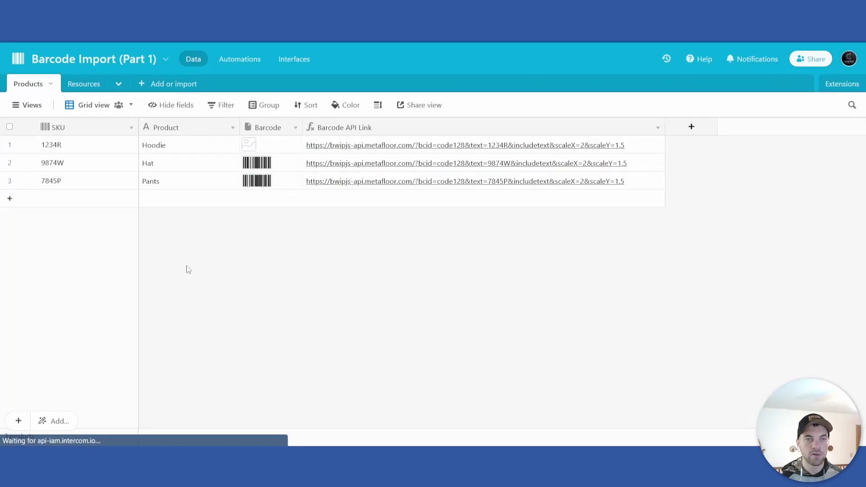
click(28, 107)
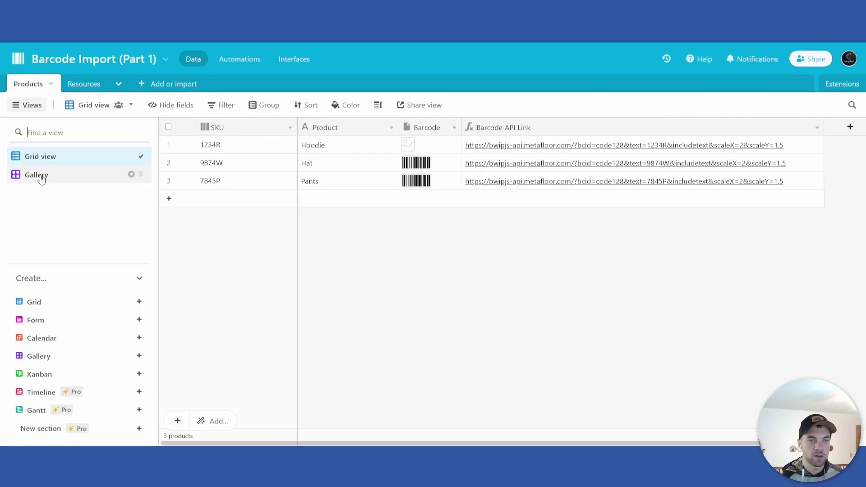
click(45, 180)
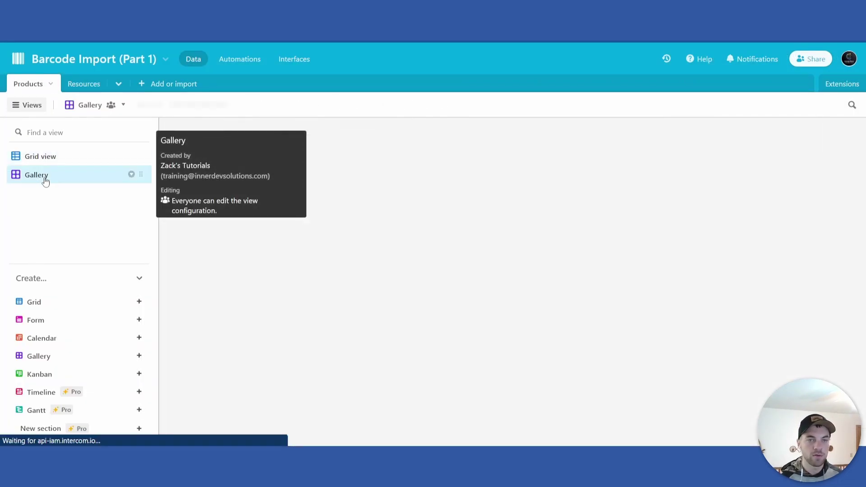
- Customize the gallery cards: Barcode as the cover image, Product name shown underneath
click(173, 105)
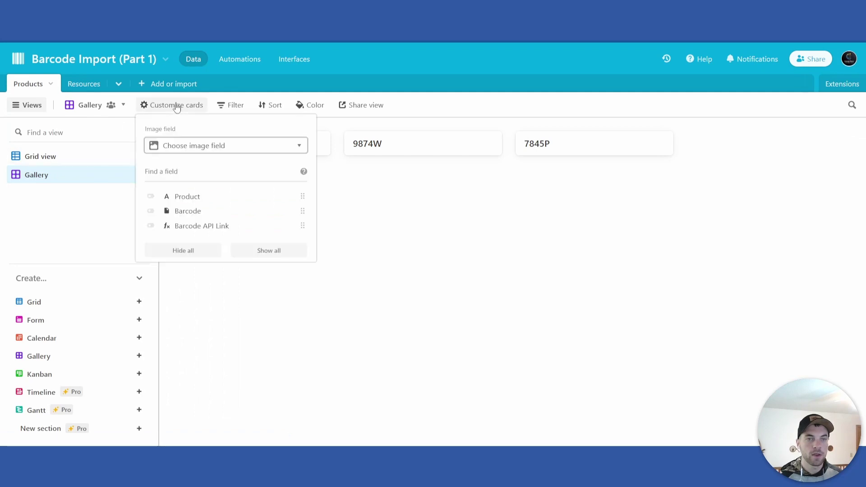
click(150, 211)
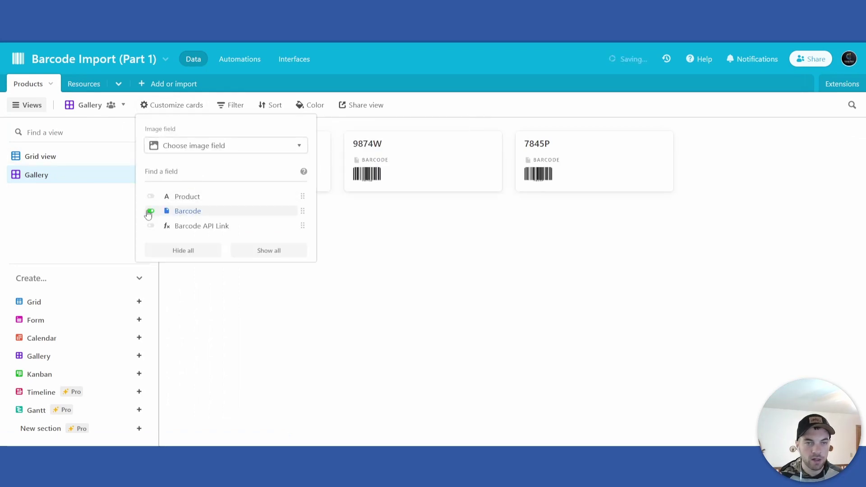
click(194, 145)
click(189, 184)
click(150, 211)
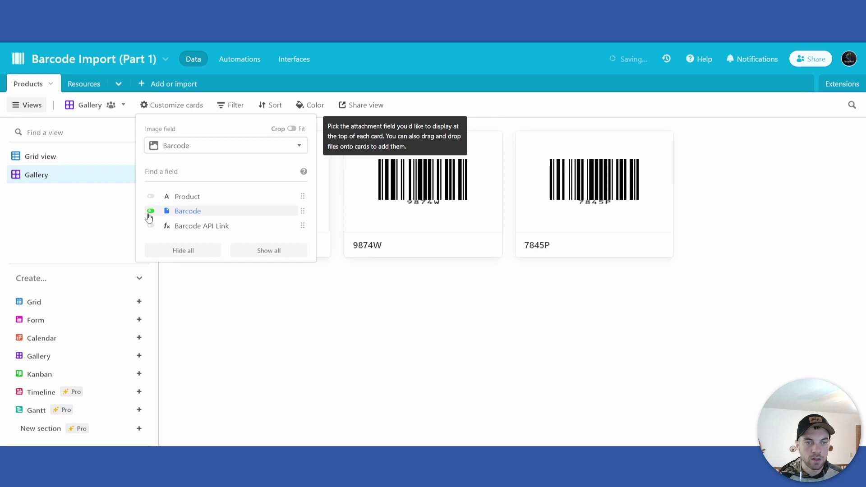
click(150, 196)
click(252, 347)
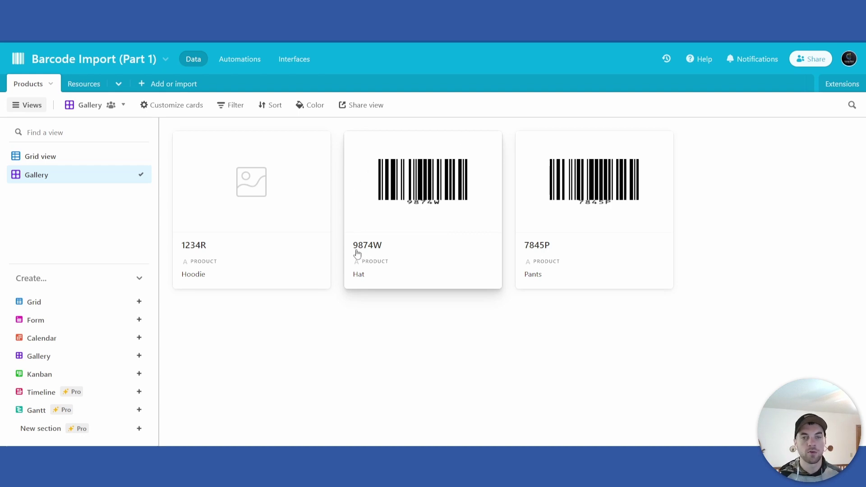
- Switch to Resources and back to Products, then hide the views sidebar
click(85, 84)
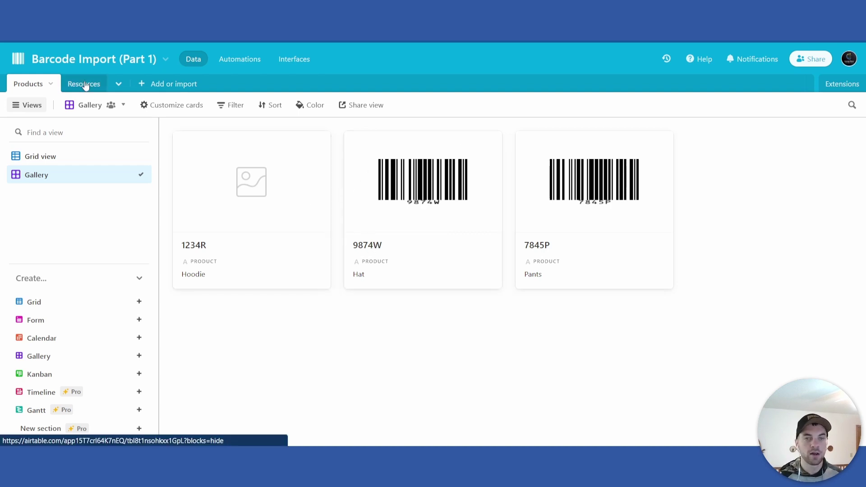
click(25, 83)
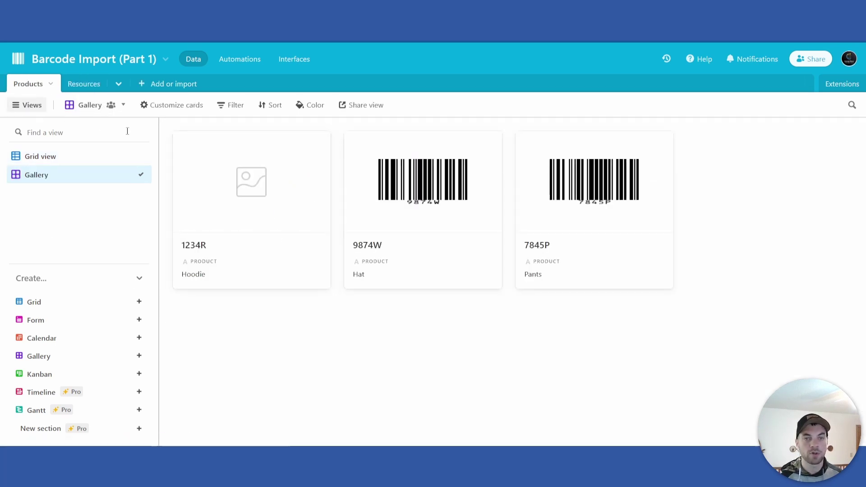
click(31, 110)
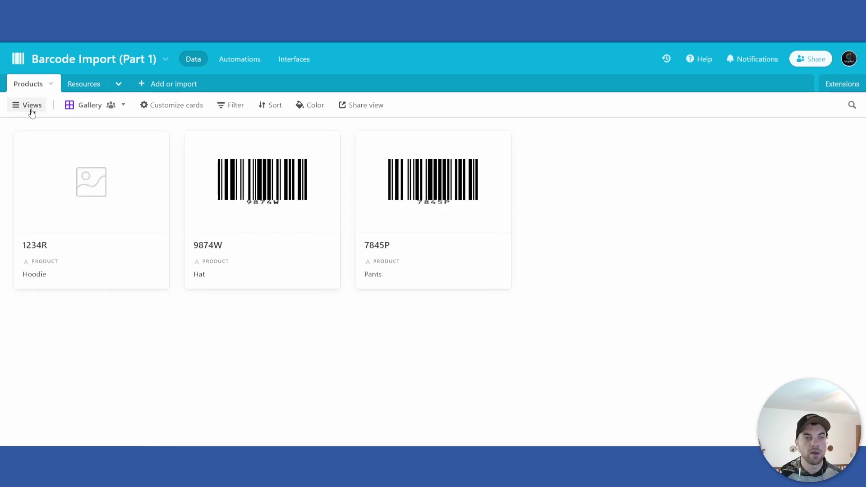
- Return Products to Grid view and preview Hoodie's barcode attachment
click(32, 110)
click(45, 155)
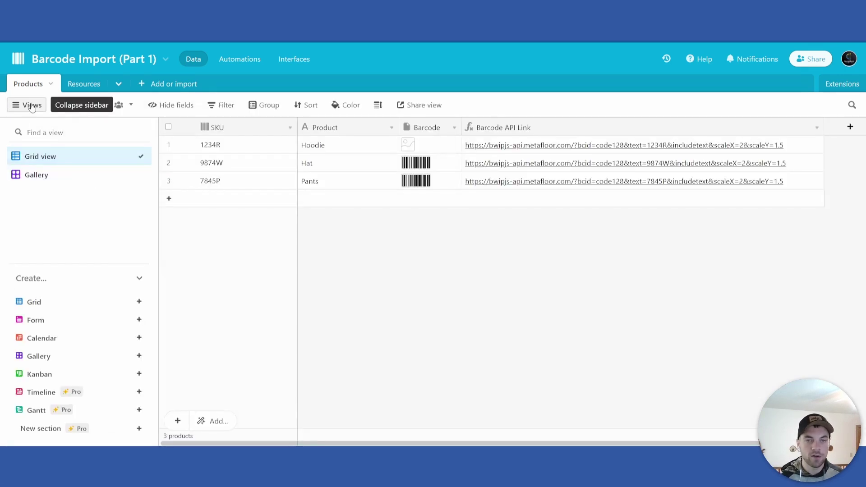
click(32, 106)
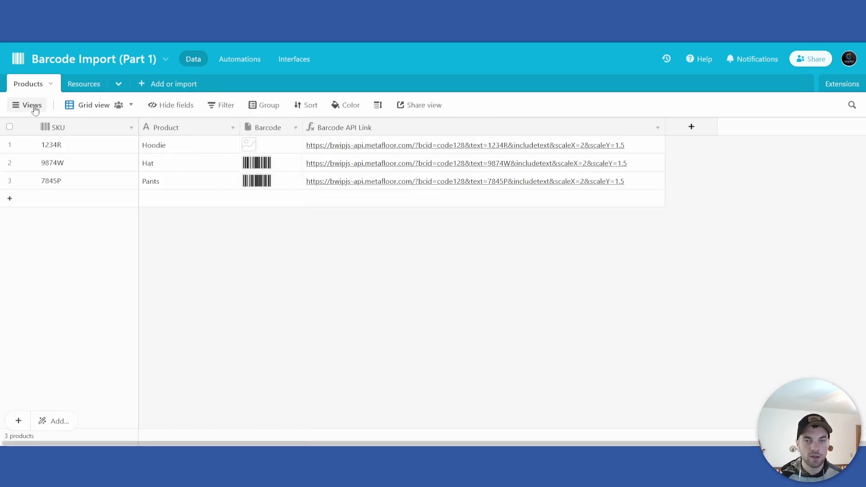
click(254, 149)
click(253, 147)
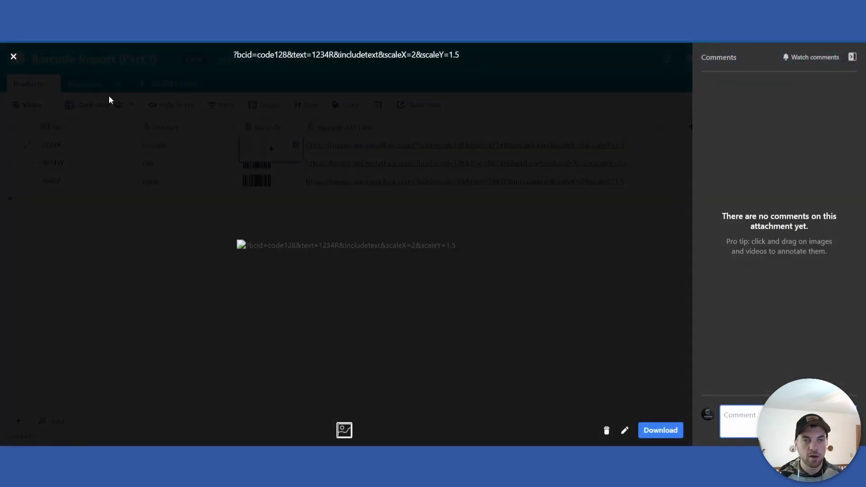
click(13, 56)
- Rerun the Import Barcodes script from the Extensions panel so Hoodie gets a barcode
click(841, 83)
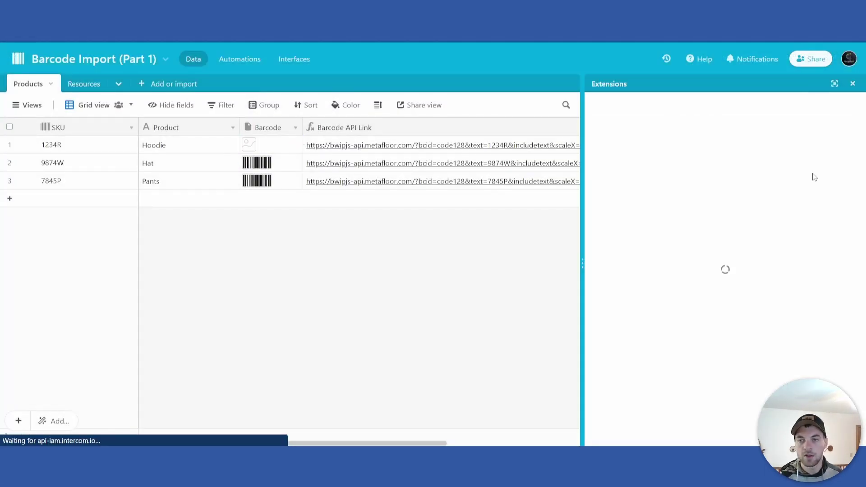
click(735, 256)
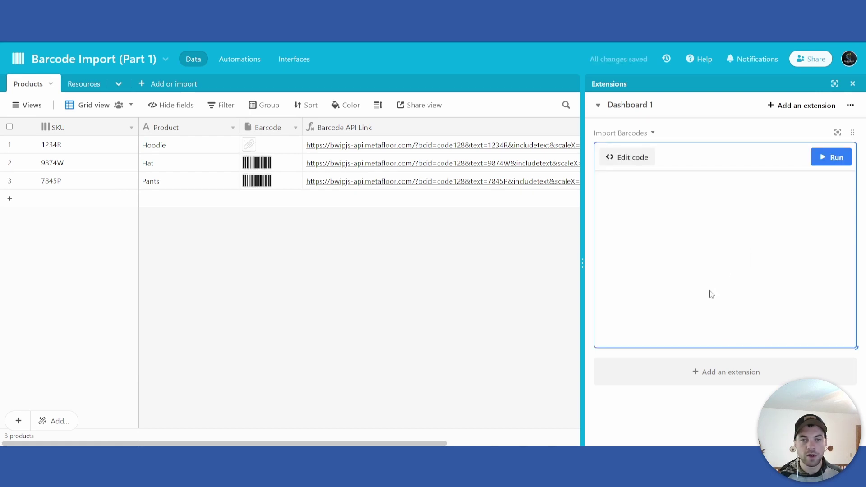
click(850, 85)
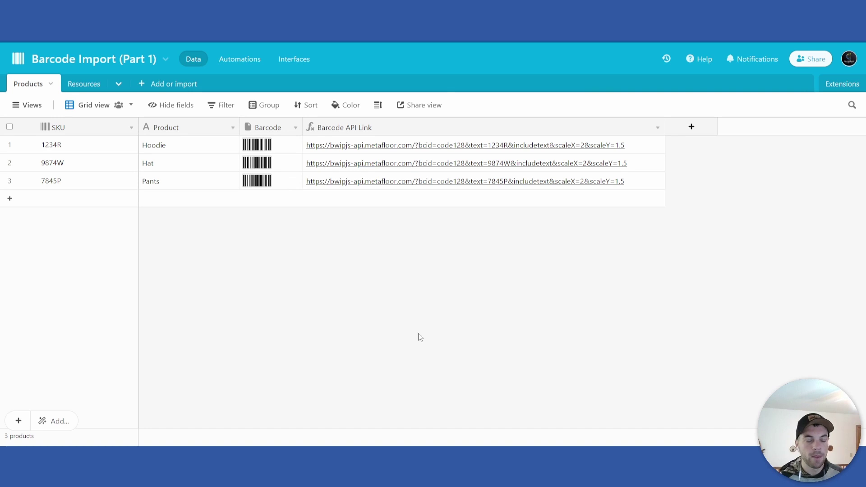
- Insert a new Button field to the left of the Barcode field
right_click(275, 132)
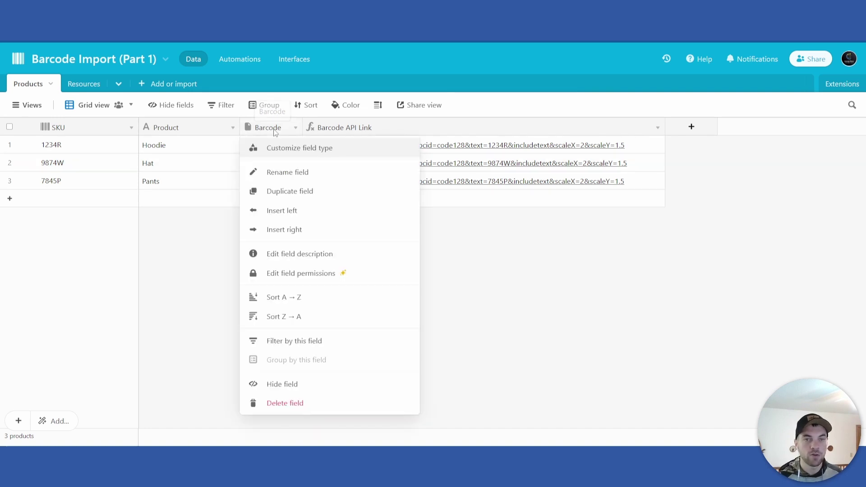
click(271, 211)
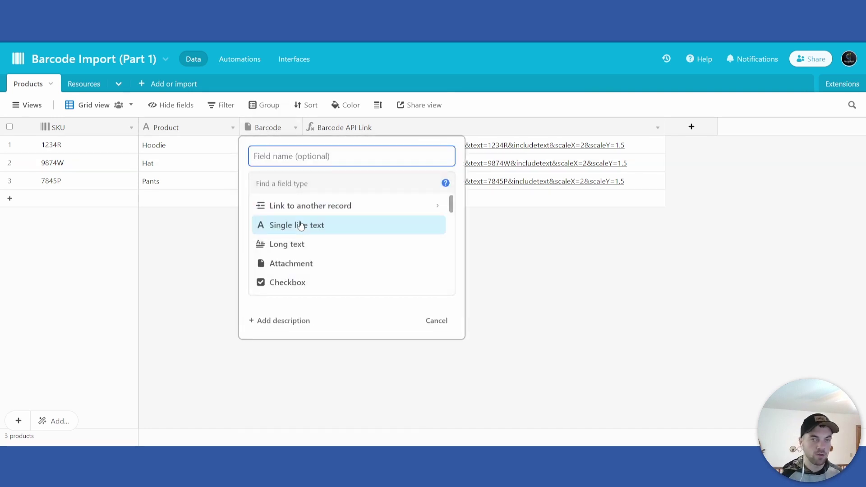
text(Import Barcodes)
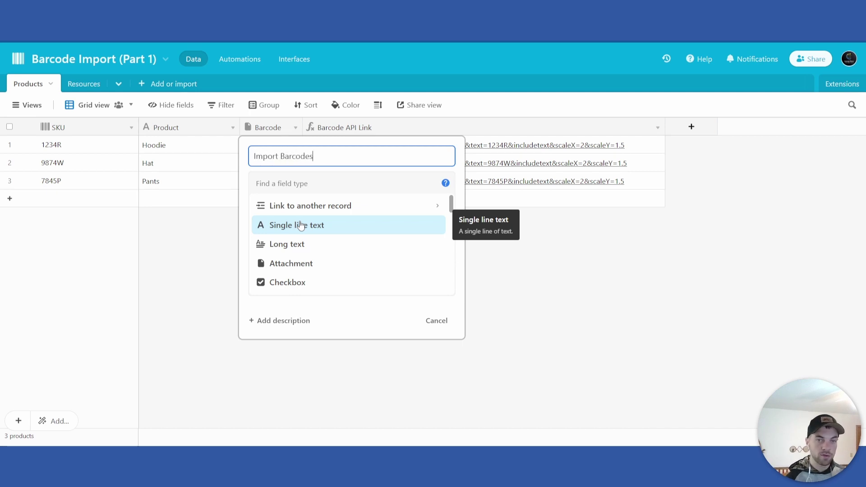
key(Tab)
text(butt)
key(Return)
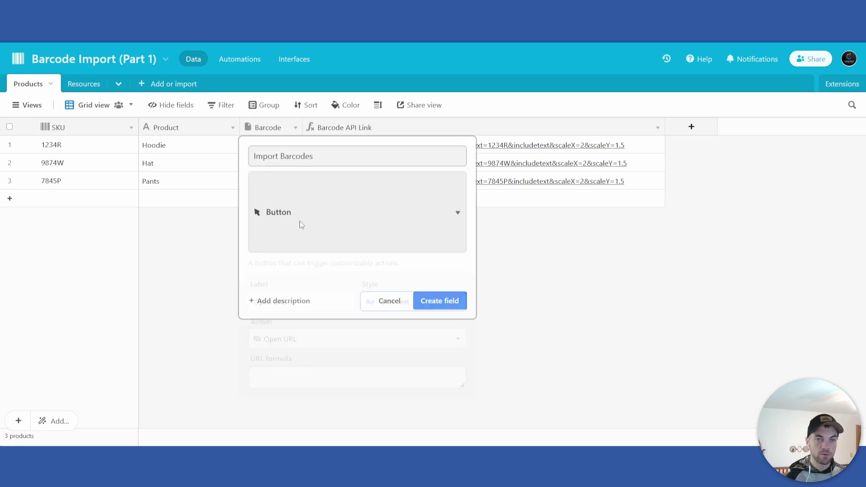
- Label the button 'Import Barcodes' and give it the light blue style
triple_click(318, 155)
key(ctrl+c)
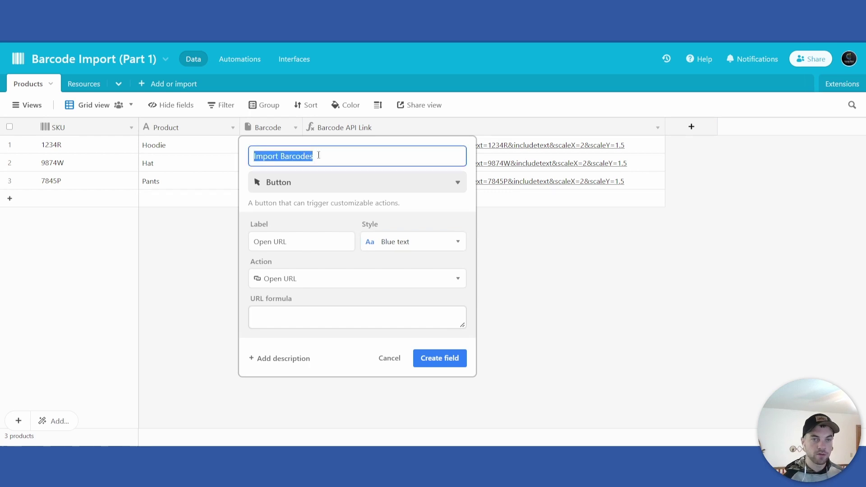
triple_click(286, 247)
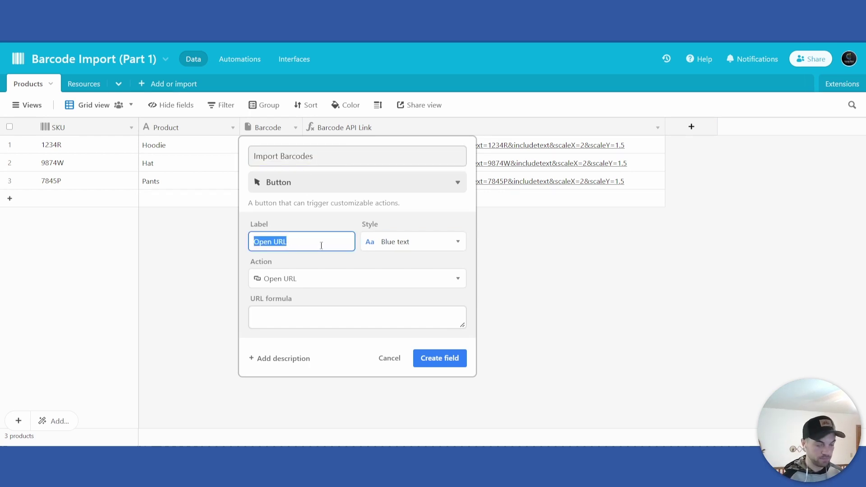
key(ctrl+v)
click(434, 241)
click(373, 287)
- Set the button to run the Import Barcodes script on Dashboard 1 and create the field
click(323, 280)
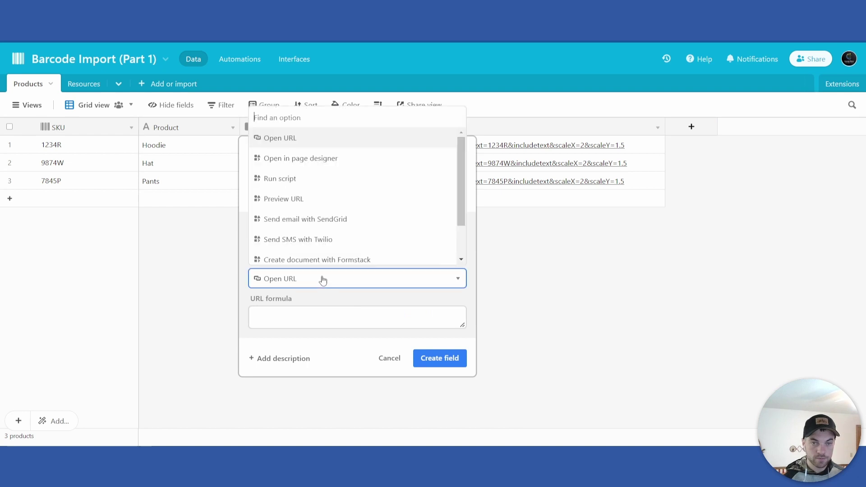
click(310, 294)
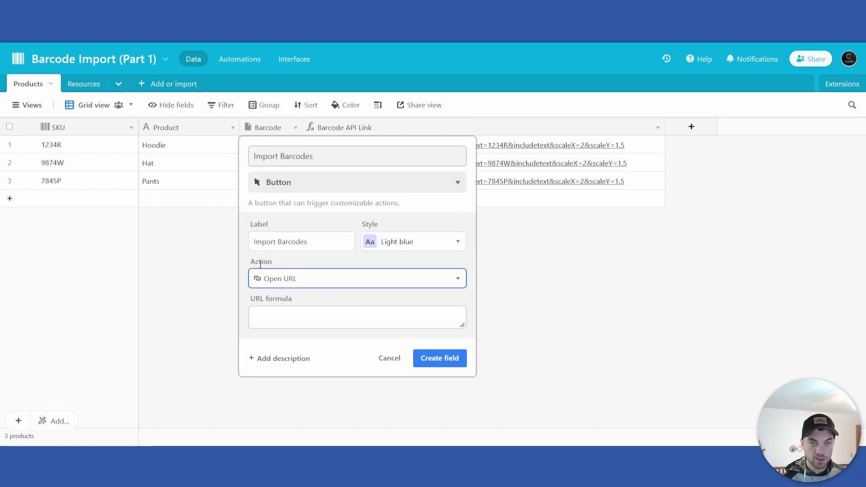
click(280, 289)
scroll(280, 215, down, 1)
scroll(296, 188, up, 1)
click(296, 188)
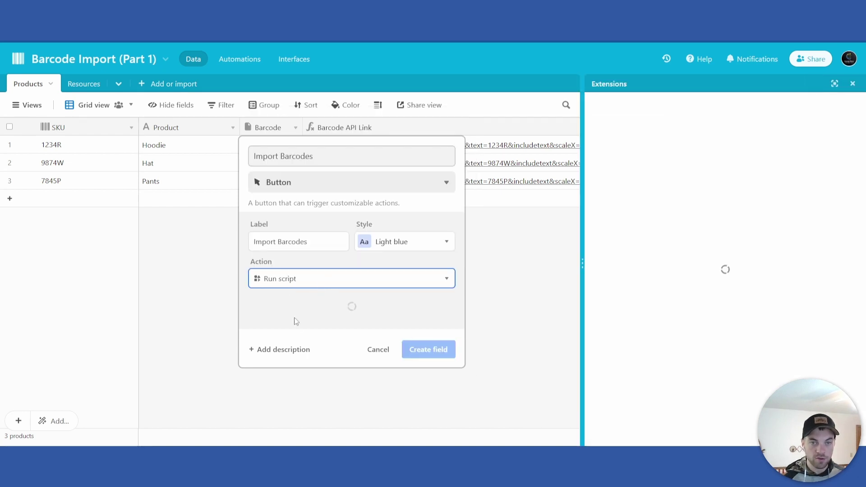
click(287, 320)
click(286, 293)
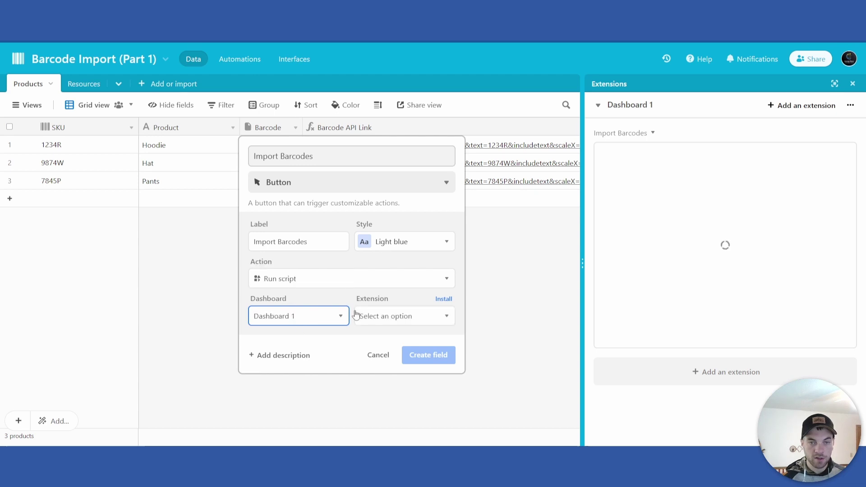
click(389, 316)
click(388, 293)
click(437, 356)
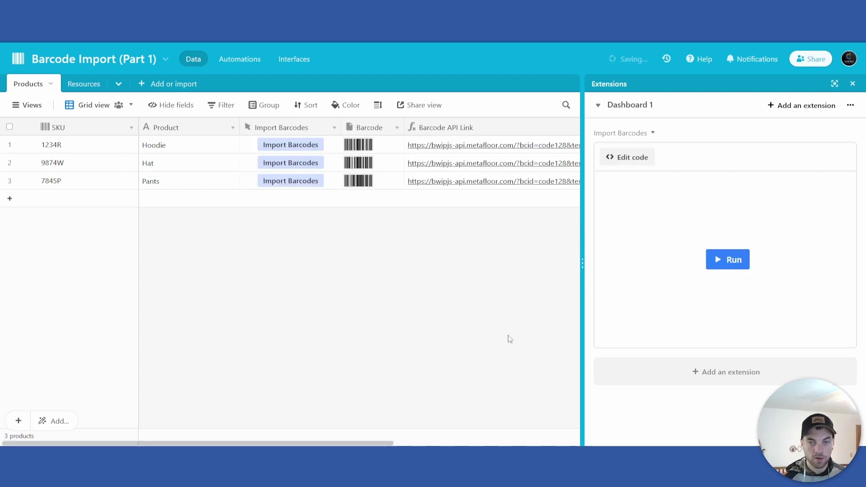
- Close the Extensions panel and change Hoodie's SKU from 1234R to 123456
click(853, 84)
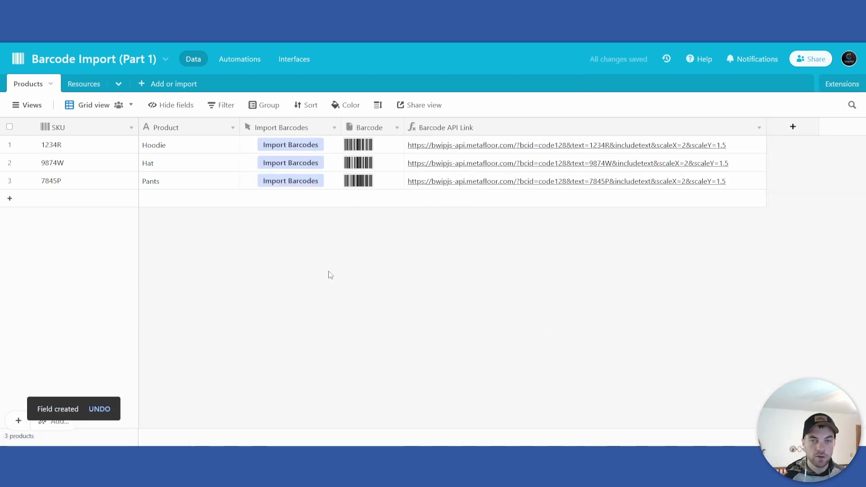
click(82, 152)
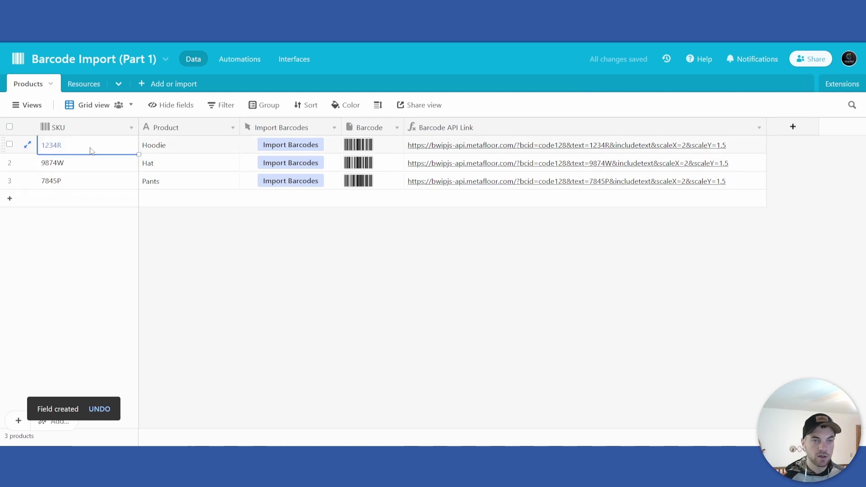
click(71, 147)
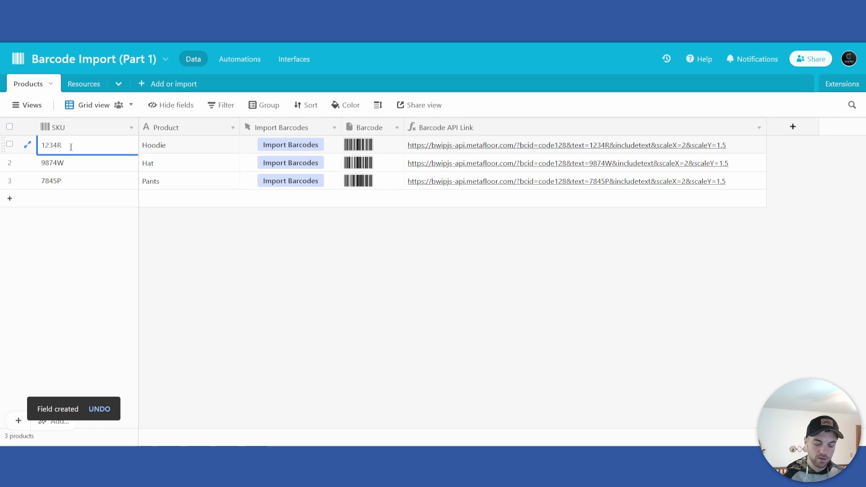
key(Return)
click(71, 151)
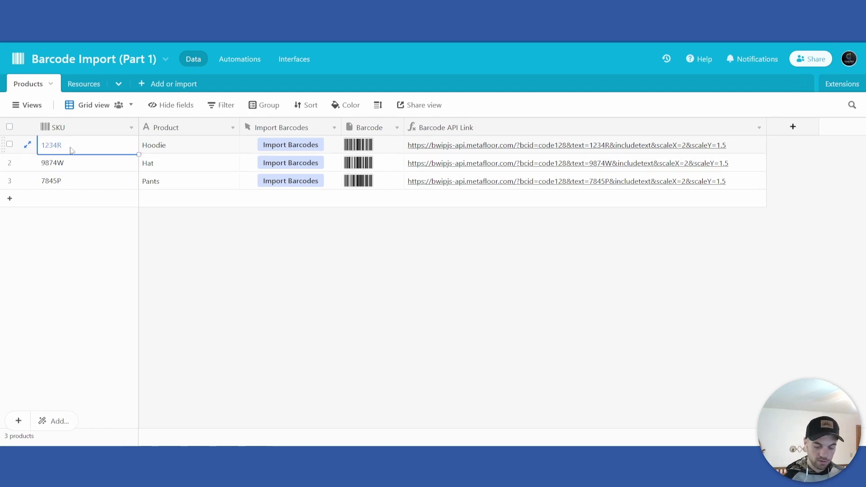
double_click(71, 148)
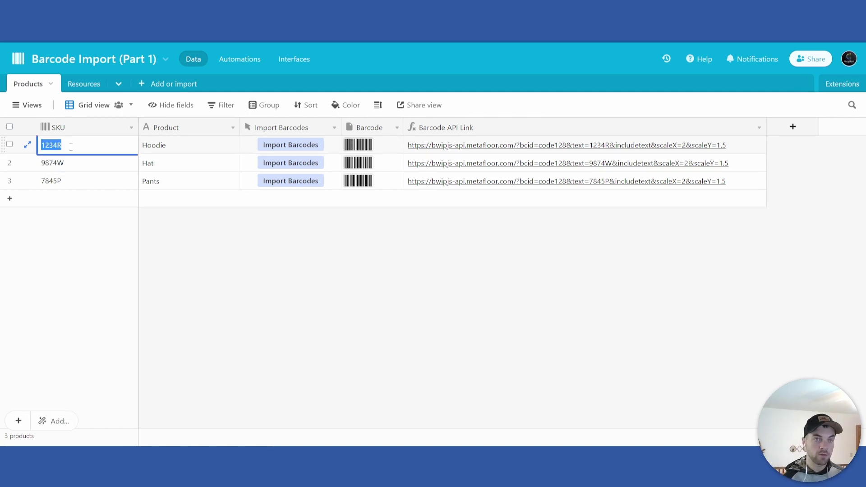
text(123456)
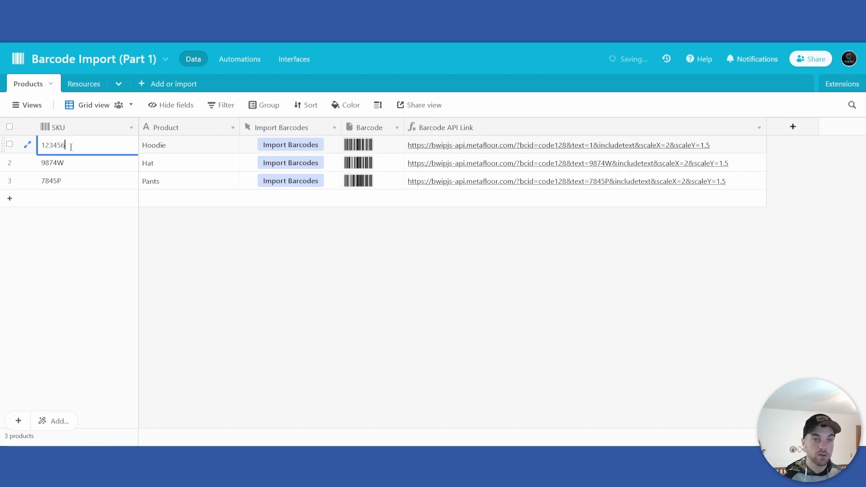
key(Return)
- Extend Hoodie's SKU to 123456wqer and widen the Barcode column slightly
click(132, 150)
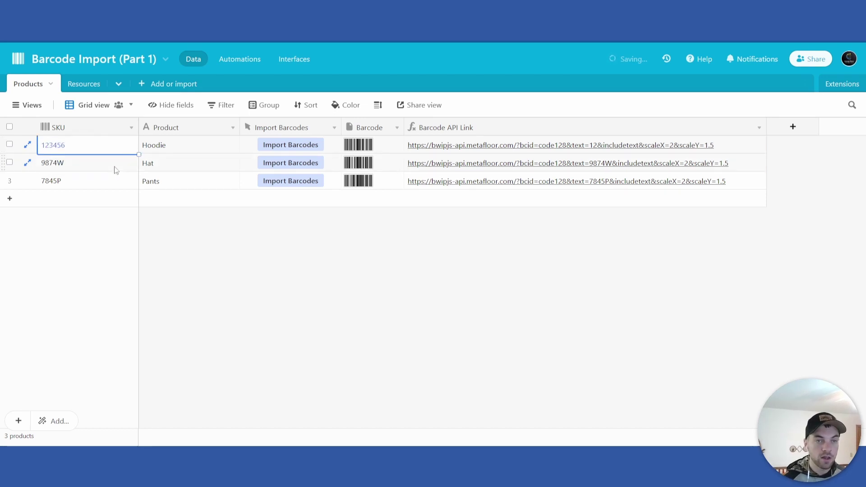
click(95, 169)
click(209, 254)
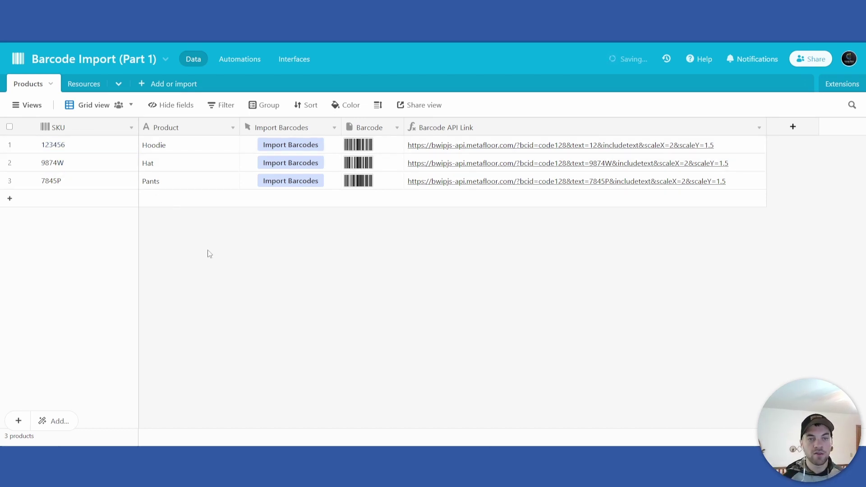
double_click(84, 150)
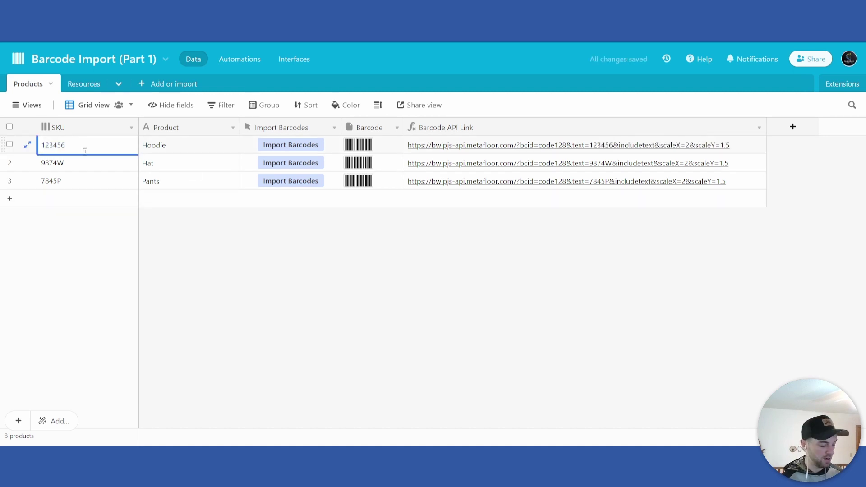
text(wqer)
key(Tab)
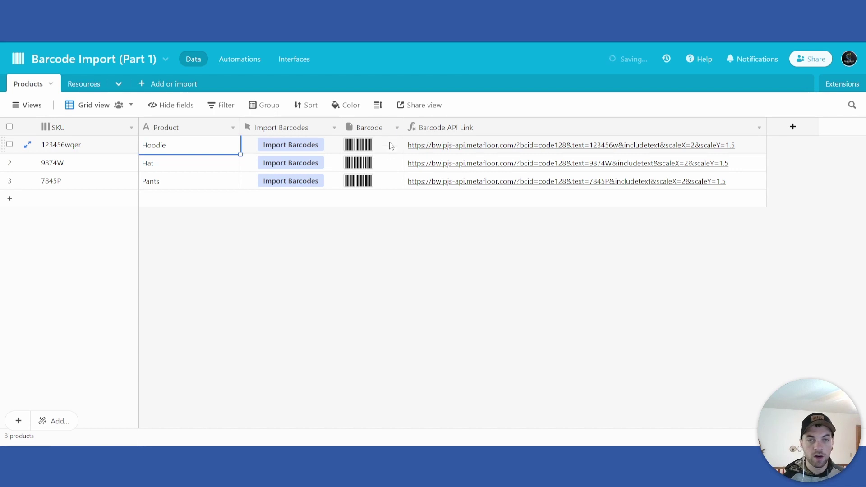
drag(404, 127, 412, 127)
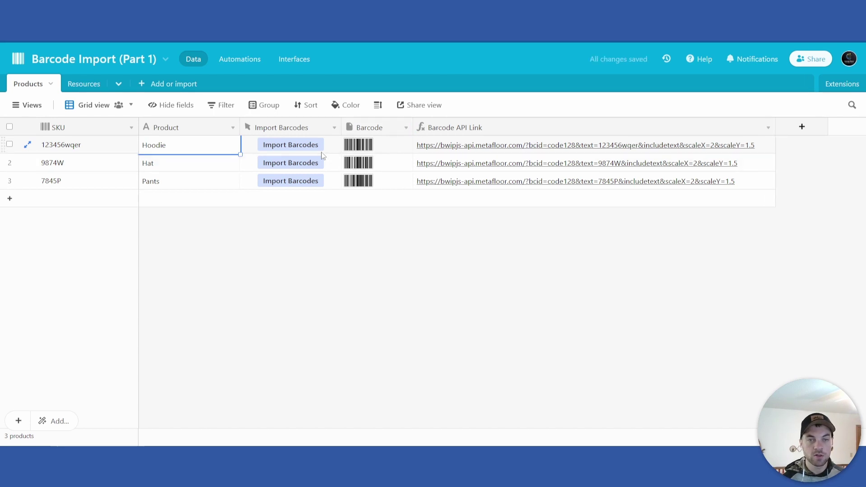
- Use Hoodie's Import Barcodes button to rebuild its barcode from SKU 123456wqer, then close Extensions
click(287, 145)
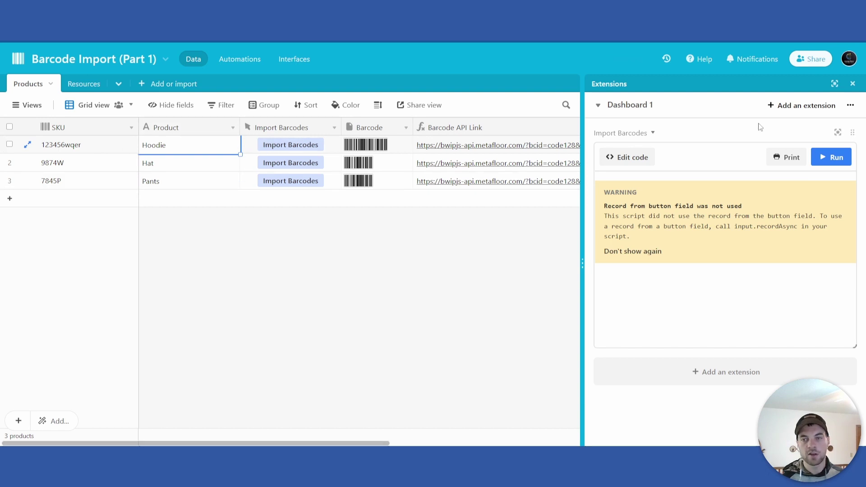
click(853, 83)
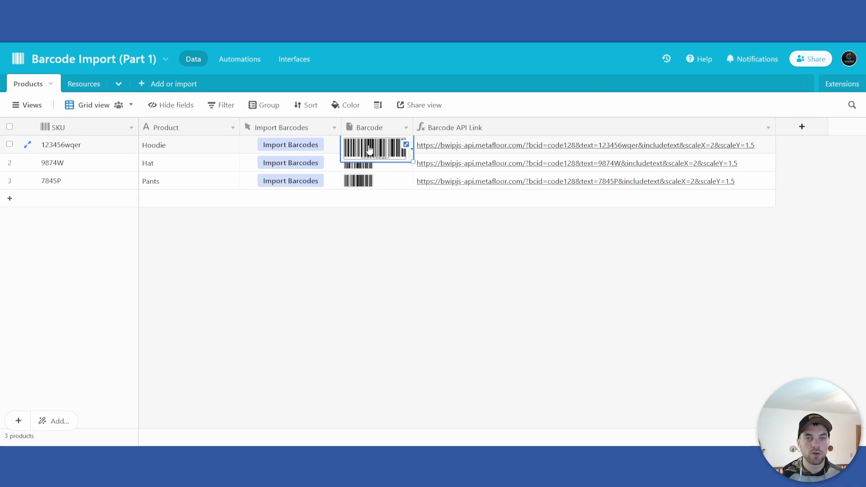
- Tick Done for Add Button Field in Resources, return to Products, and open then close Extensions
click(75, 85)
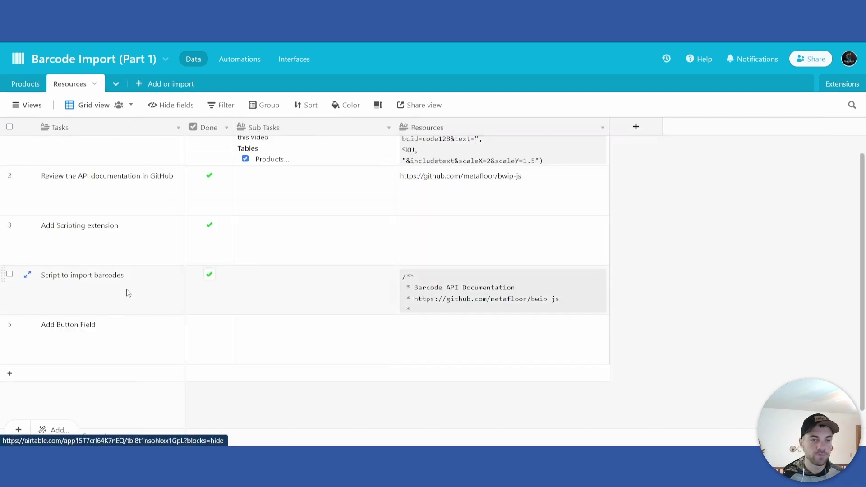
click(204, 330)
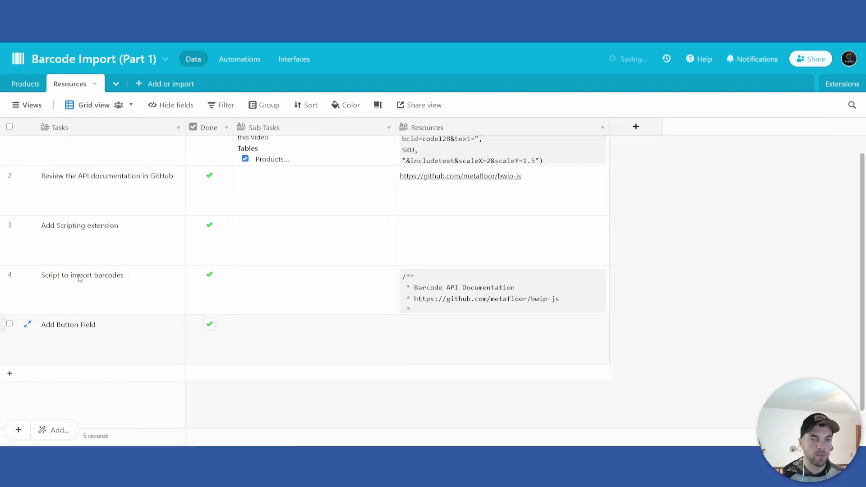
click(25, 86)
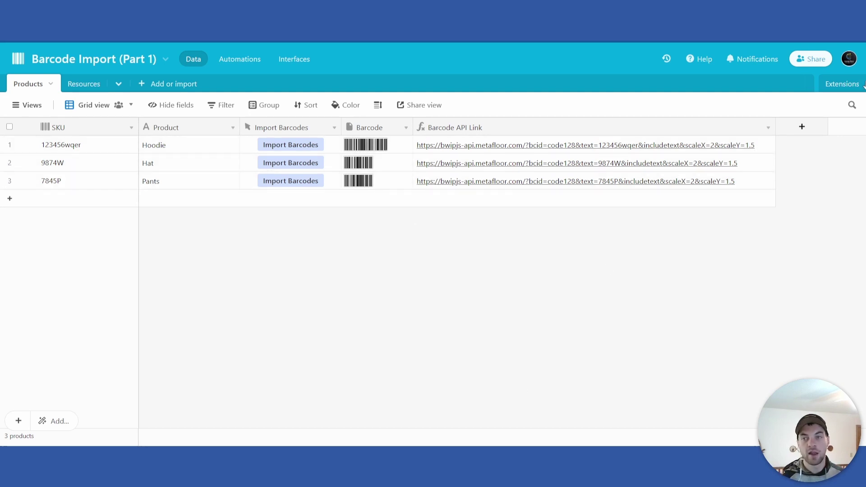
click(849, 87)
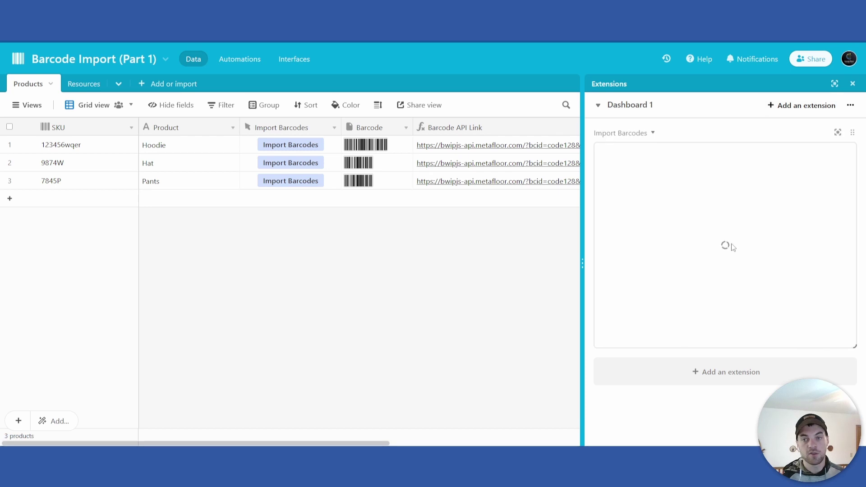
click(852, 83)
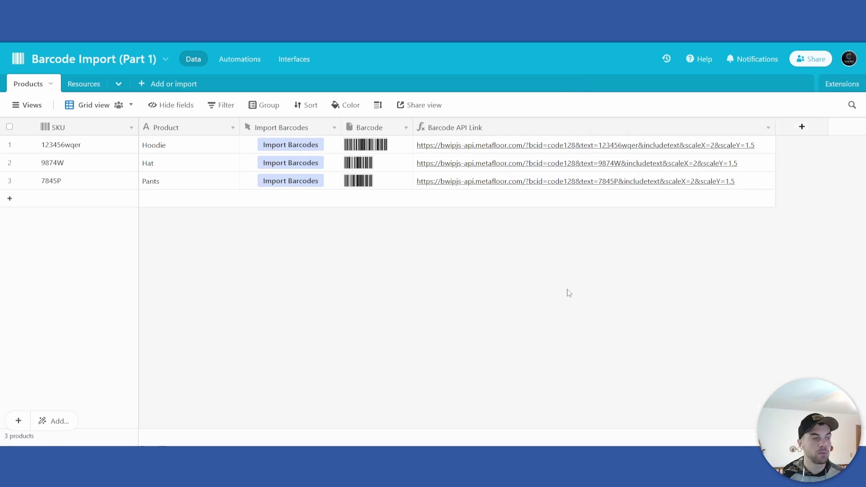